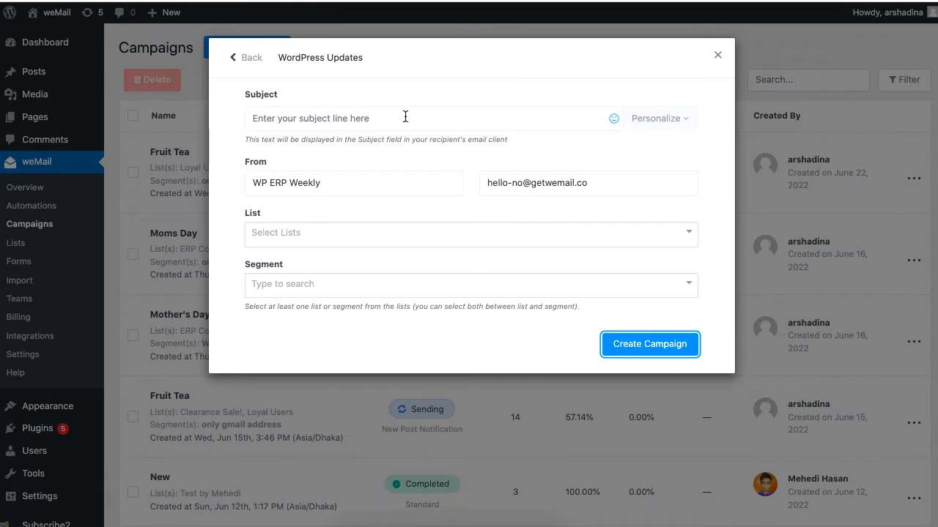
Enter "WP Updates" followed by a grinning emoji as the campaign's subject line.
click(404, 119)
text(WP Updates)
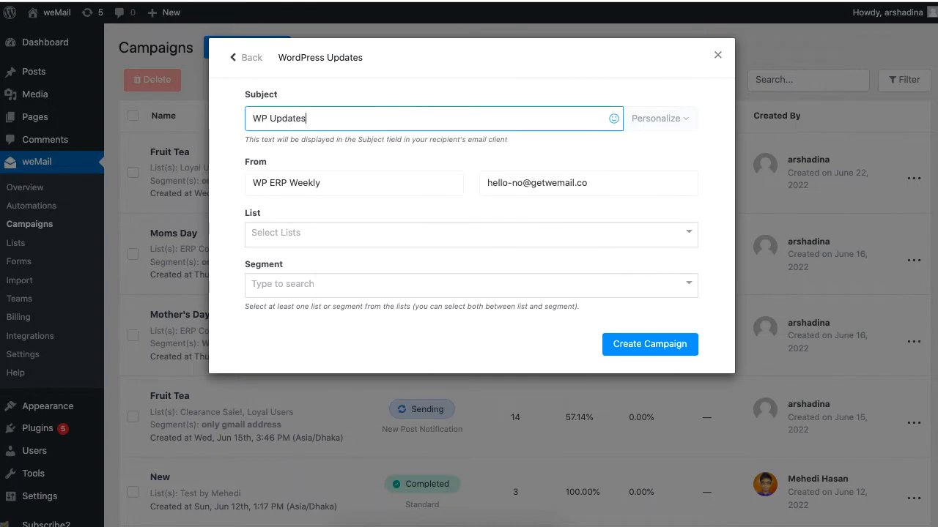
click(614, 119)
click(500, 211)
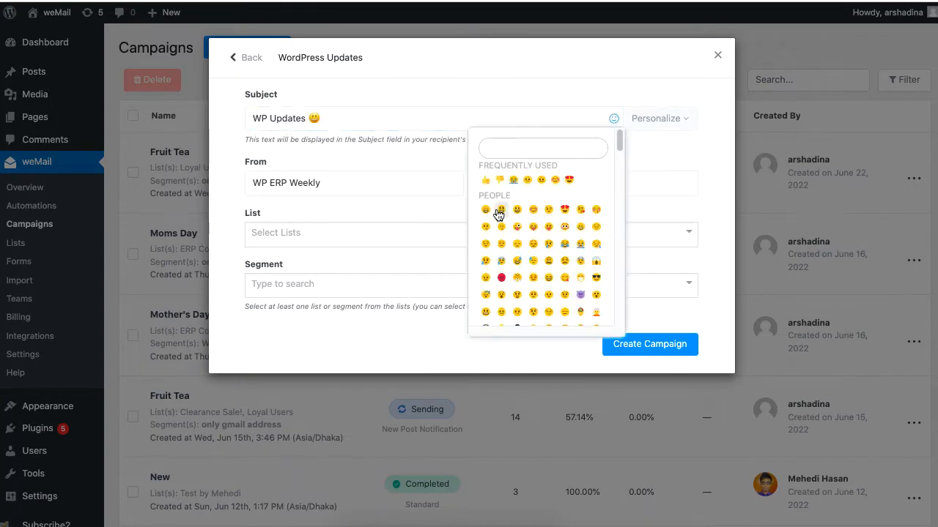
click(432, 129)
Insert the subscriber first name and company phone tags after the subject text, and delete both tags again.
click(656, 120)
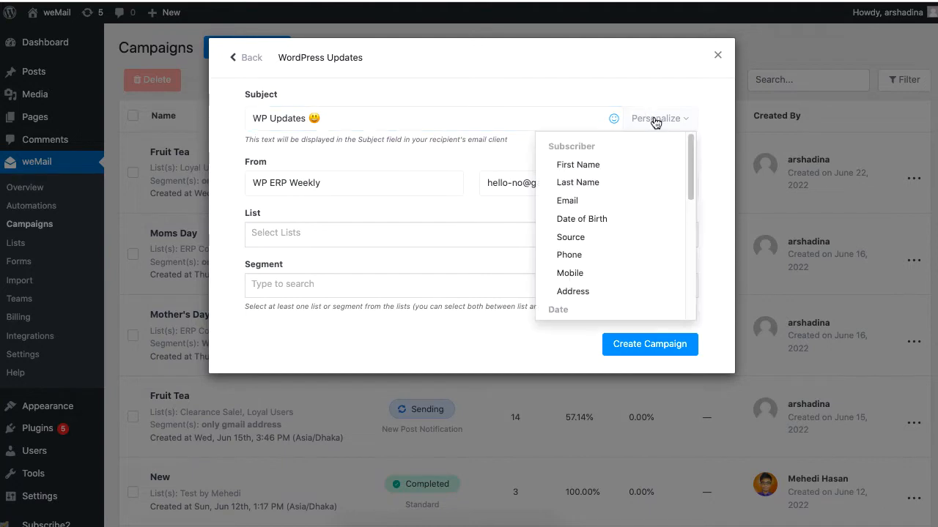
scroll(596, 282, down, 3)
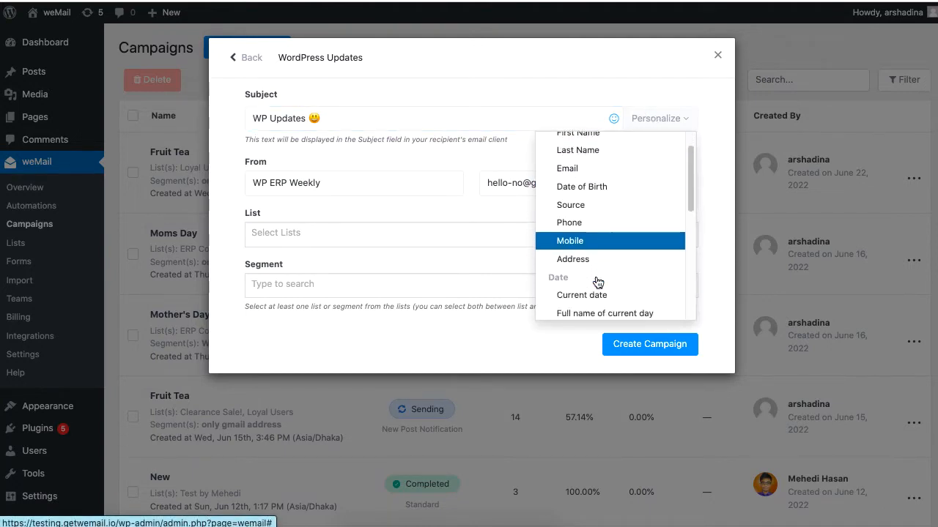
scroll(597, 278, up, 3)
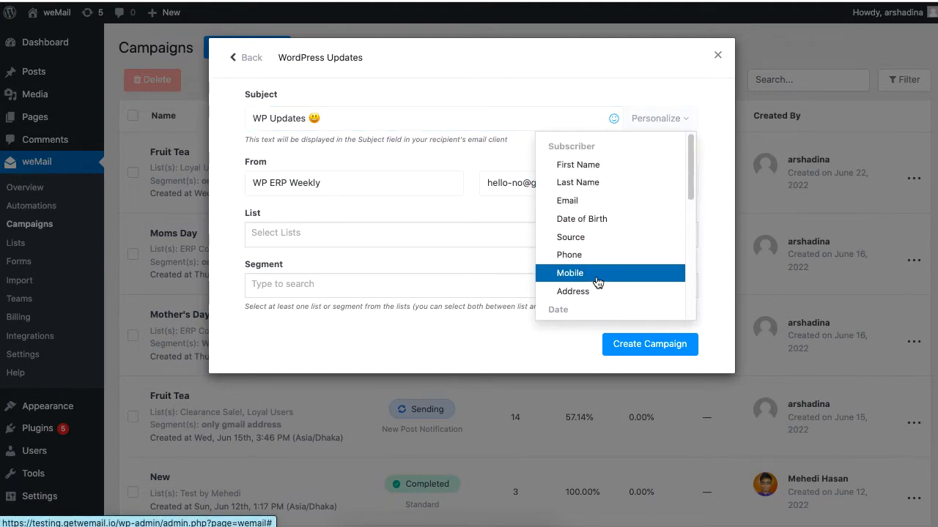
click(597, 167)
click(645, 119)
scroll(633, 256, down, 5)
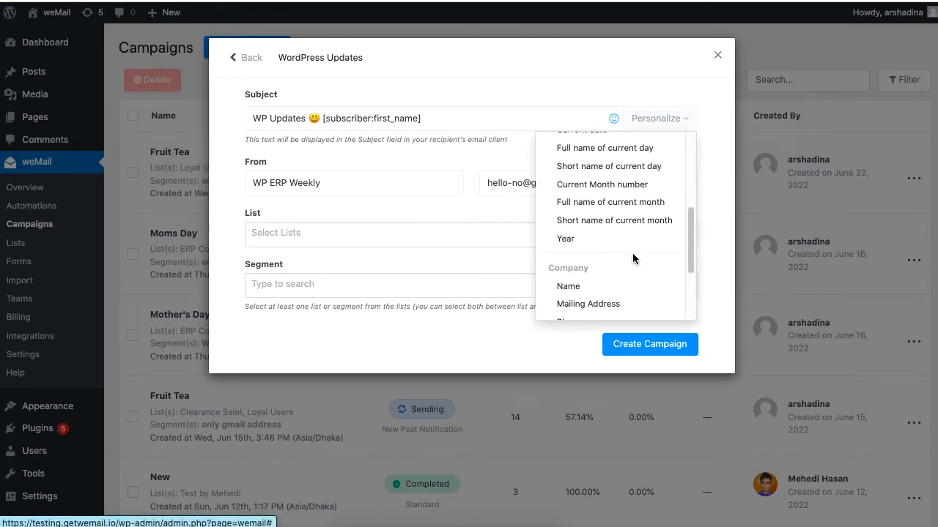
scroll(632, 256, down, 2)
click(614, 238)
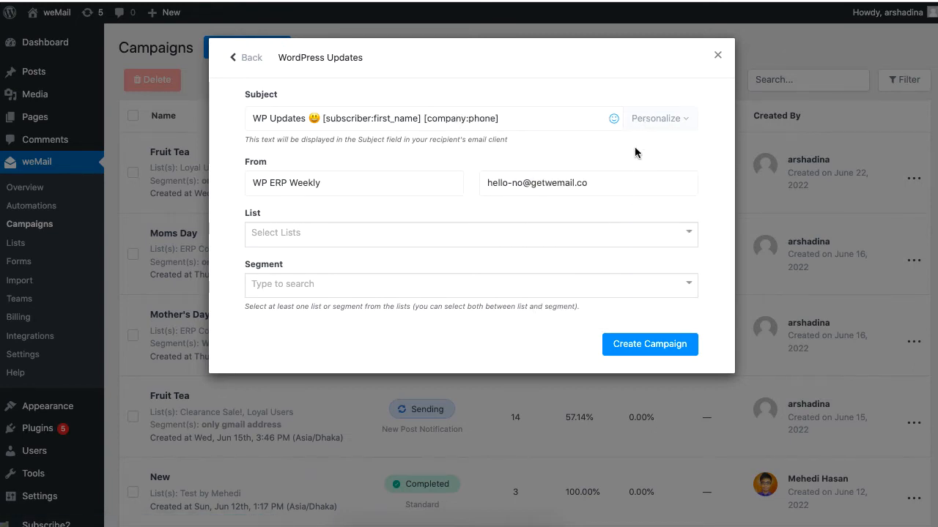
drag(510, 119, 332, 119)
key(BackSpace)
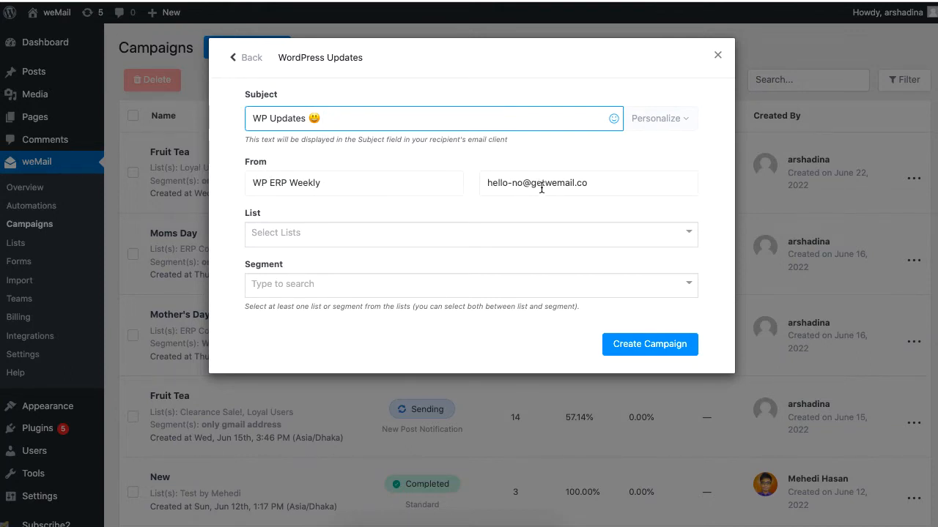
Choose the "Clearance Sale!" list and the "only gmail address" segment as the campaign's recipients.
click(530, 235)
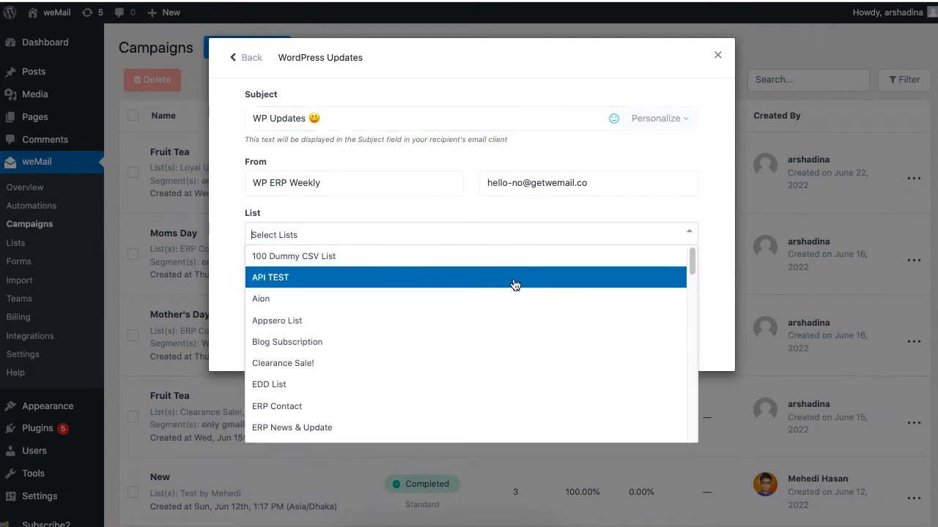
click(489, 367)
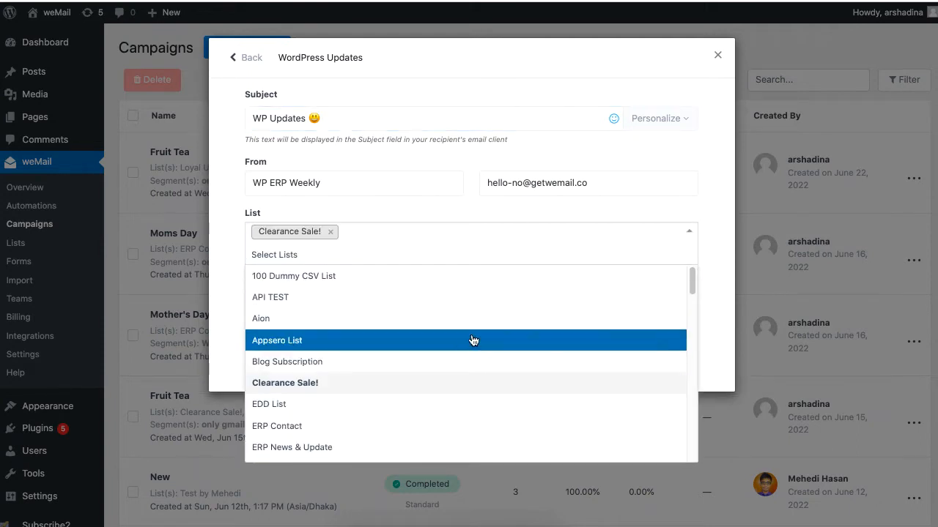
click(451, 205)
click(452, 283)
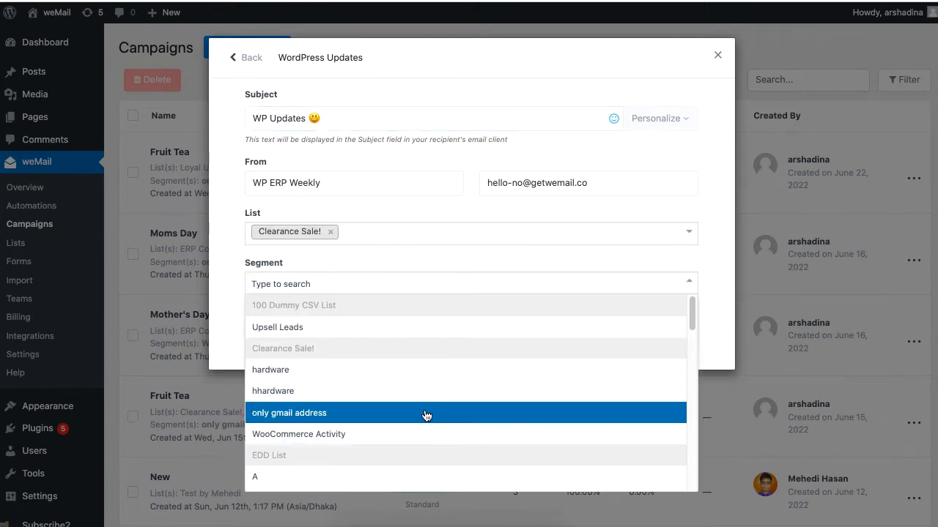
click(427, 413)
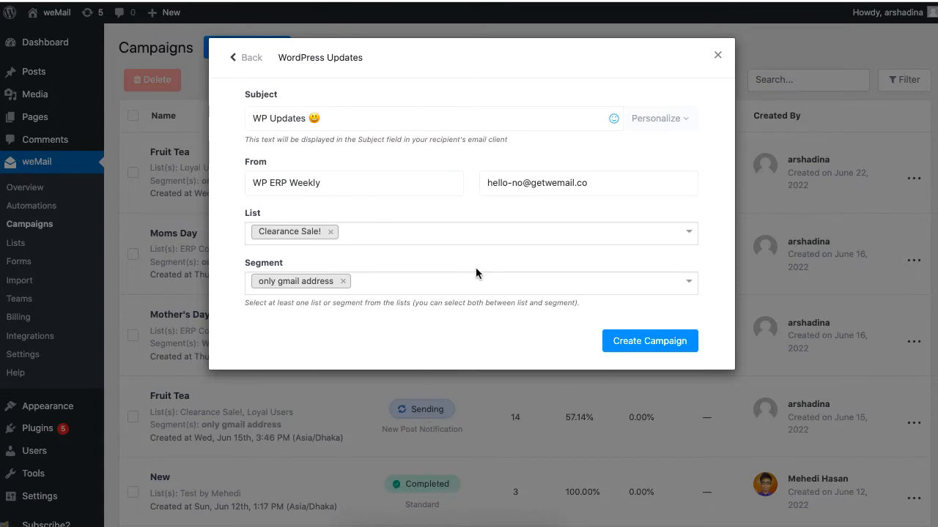
Create the campaign and select the yellow "Collbe with Eloise" template for it.
click(665, 350)
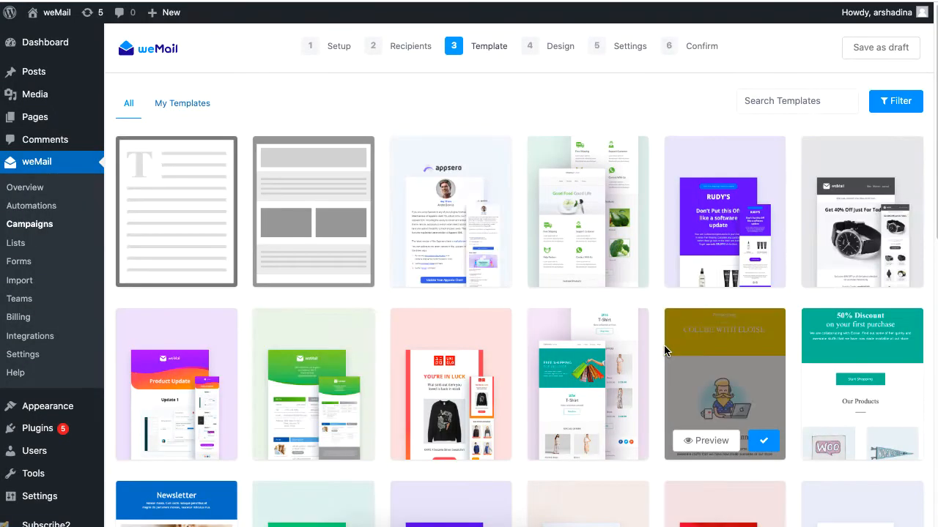
scroll(411, 494, down, 3)
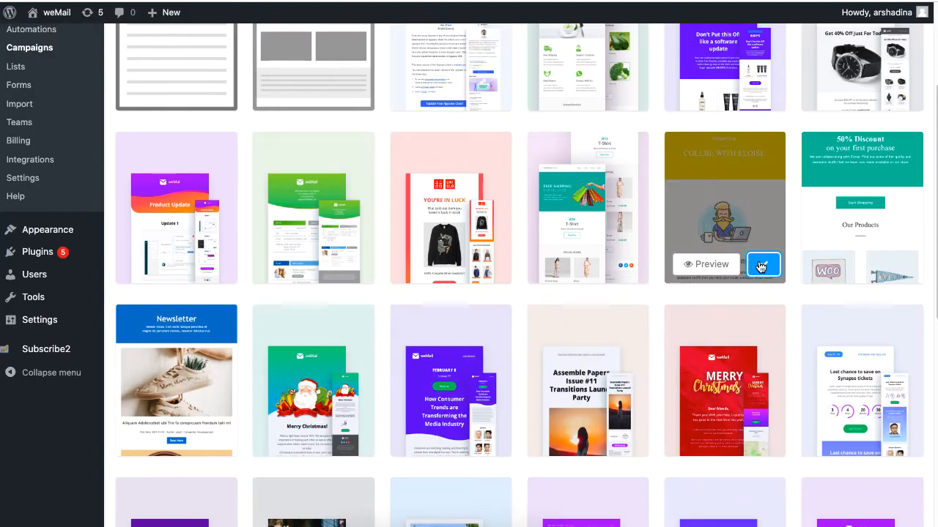
click(762, 268)
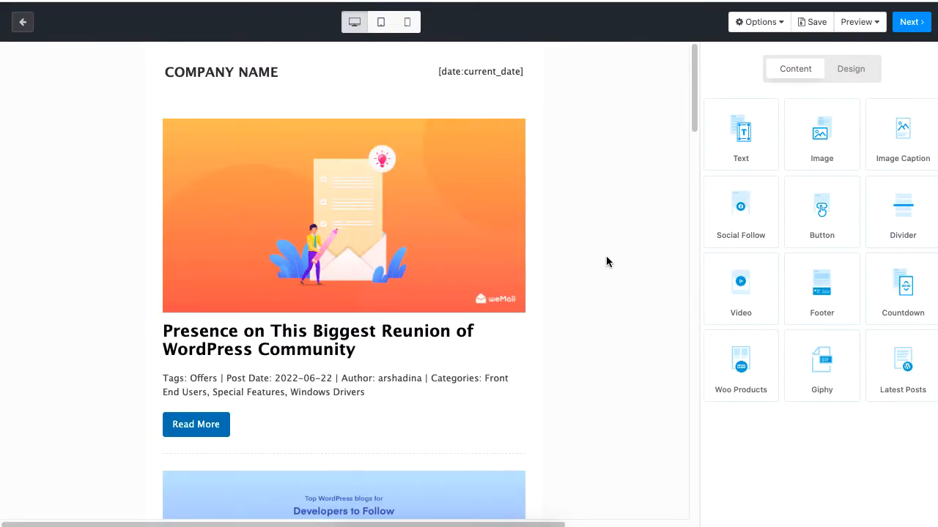
Delete the header block with the company name and current date from the start of the email.
scroll(605, 257, down, 10)
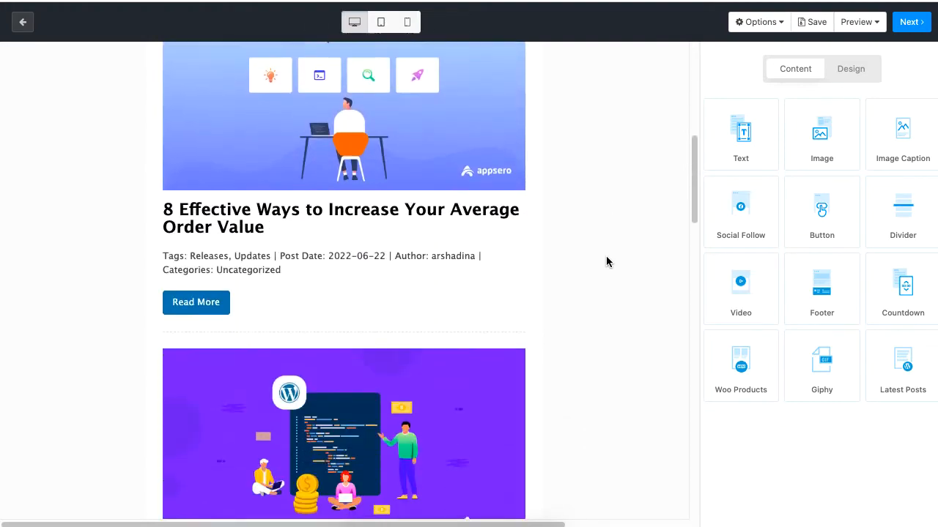
scroll(606, 256, down, 15)
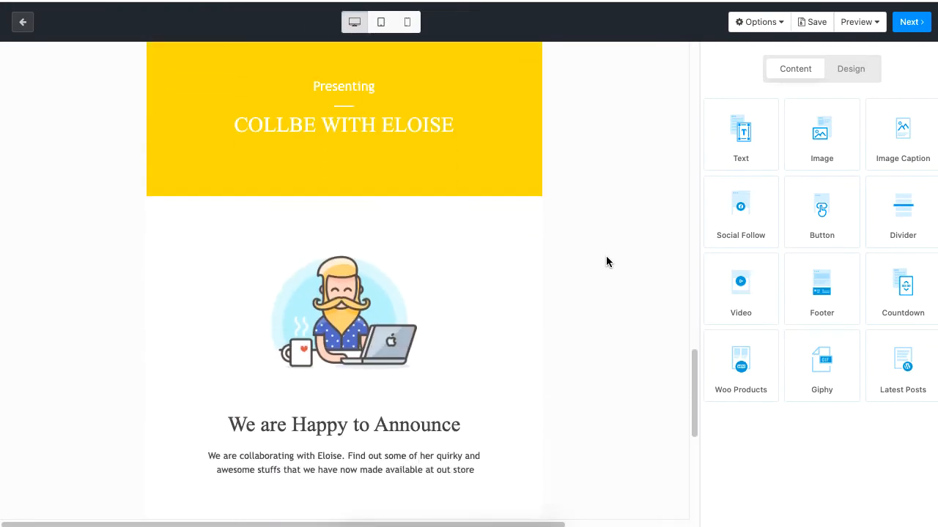
scroll(606, 262, up, 15)
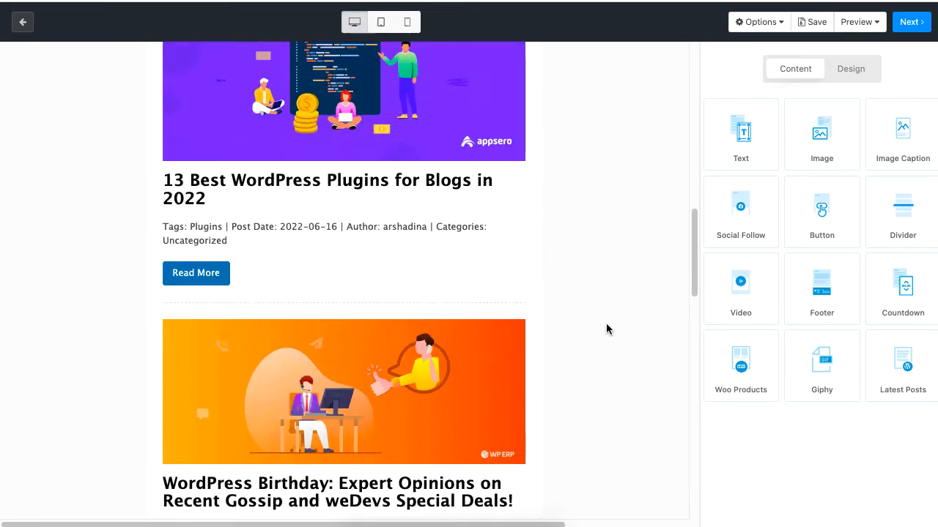
scroll(606, 329, up, 3)
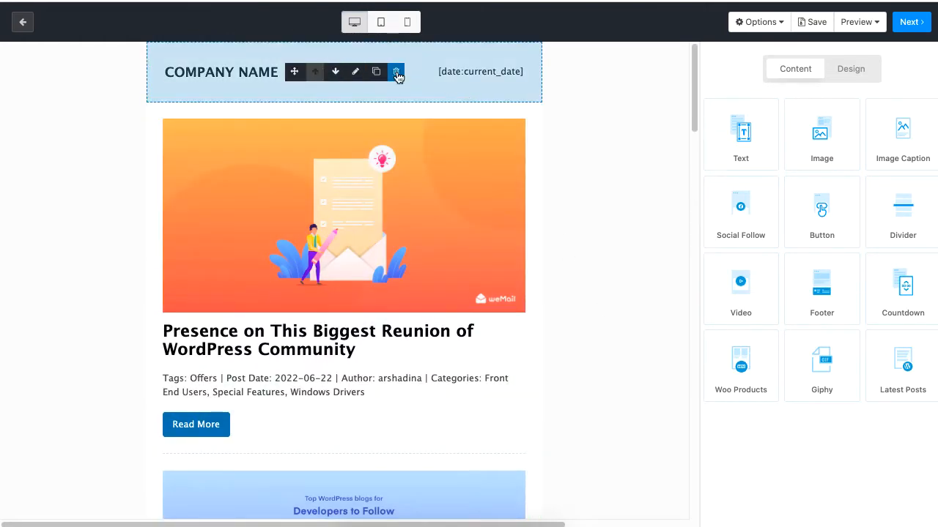
click(396, 73)
click(527, 327)
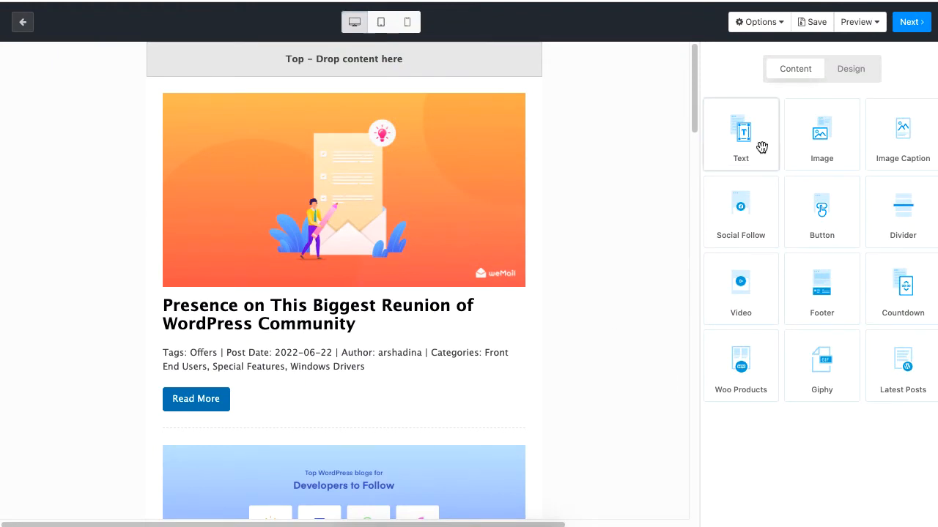
Add a two-column text block above the first post, and delete it again.
drag(762, 147, 493, 77)
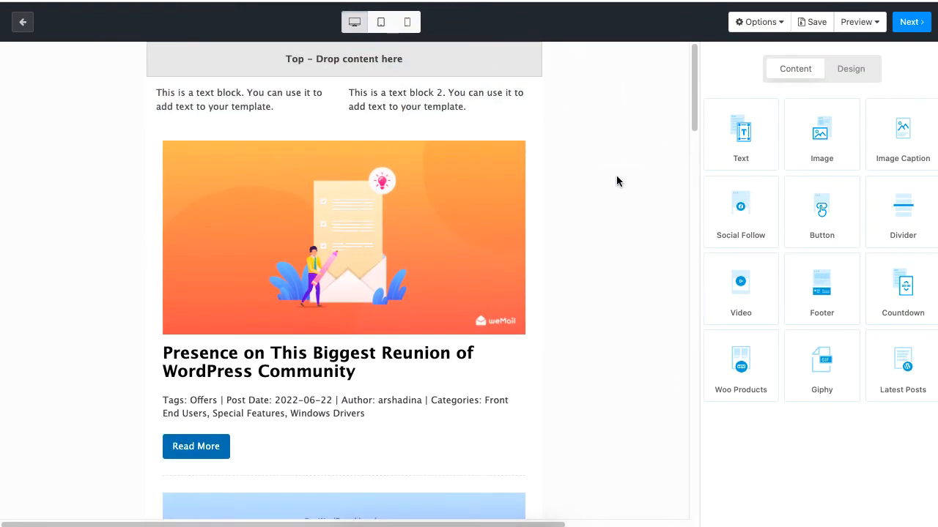
click(391, 98)
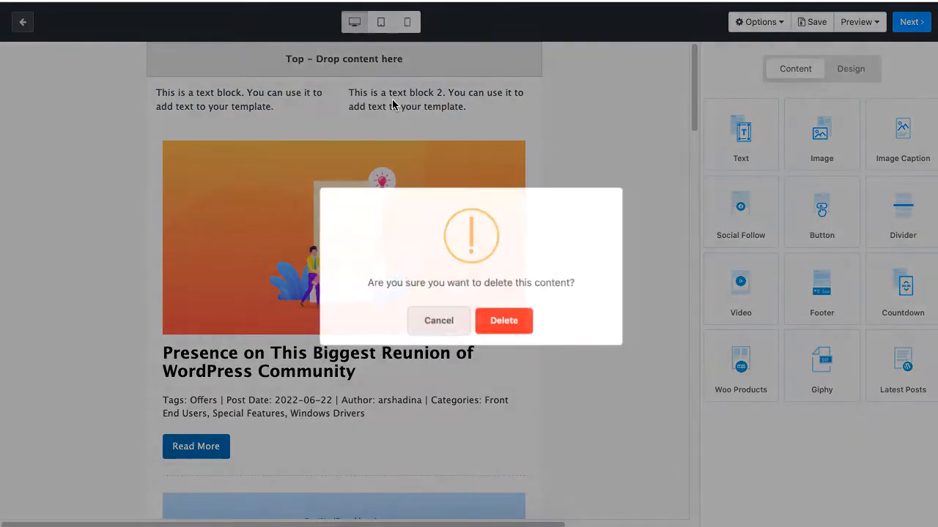
click(503, 320)
Delete the leftover template blocks between the latest posts and the footer, including the announcement text and the Woo products placeholder.
scroll(671, 187, down, 15)
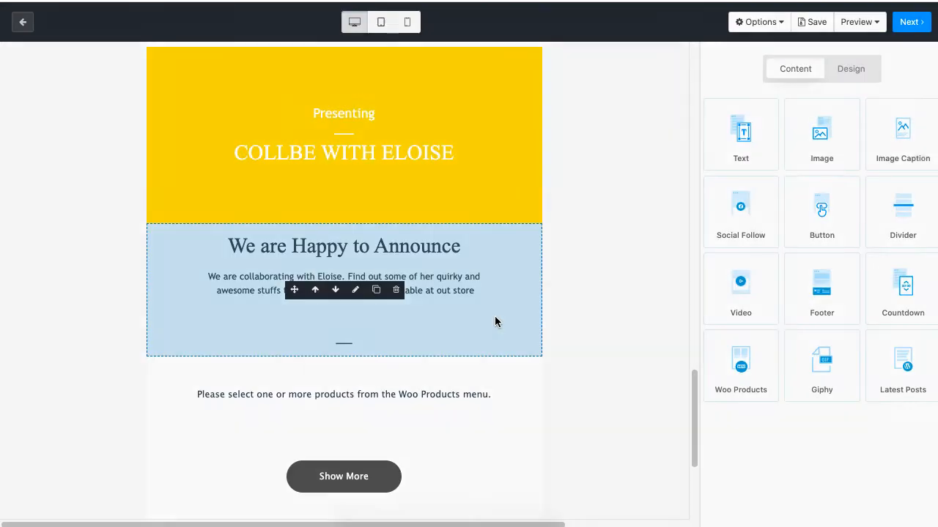
click(396, 290)
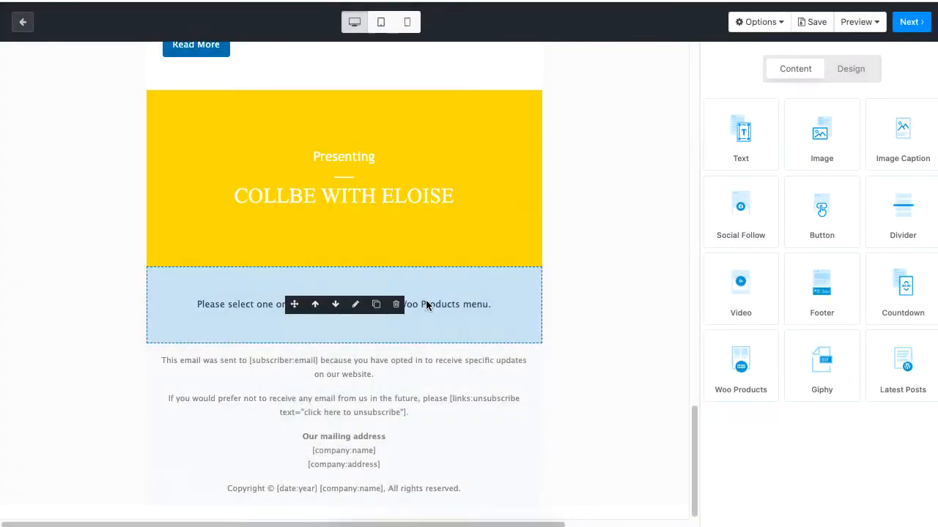
click(395, 303)
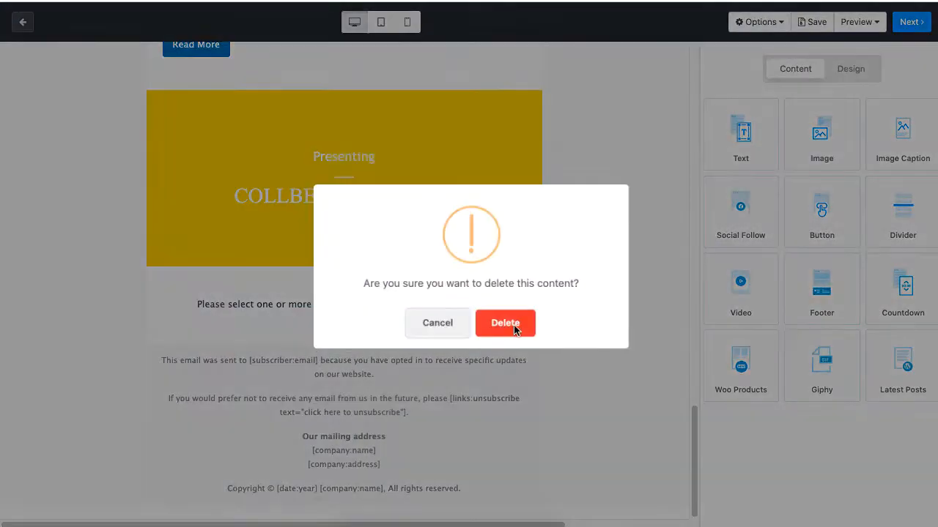
click(505, 323)
Look over the remaining posts in the email and open the Latest Posts block for editing.
scroll(468, 278, up, 10)
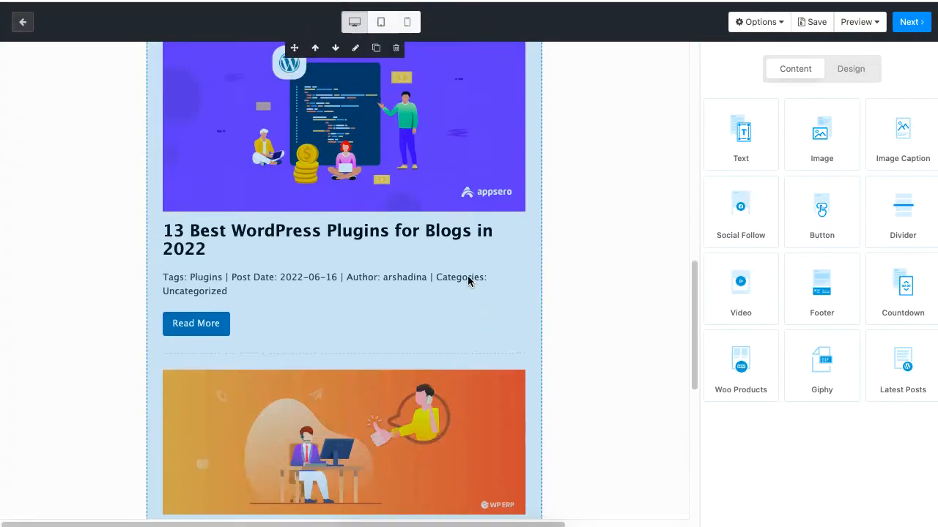
scroll(467, 281, up, 3)
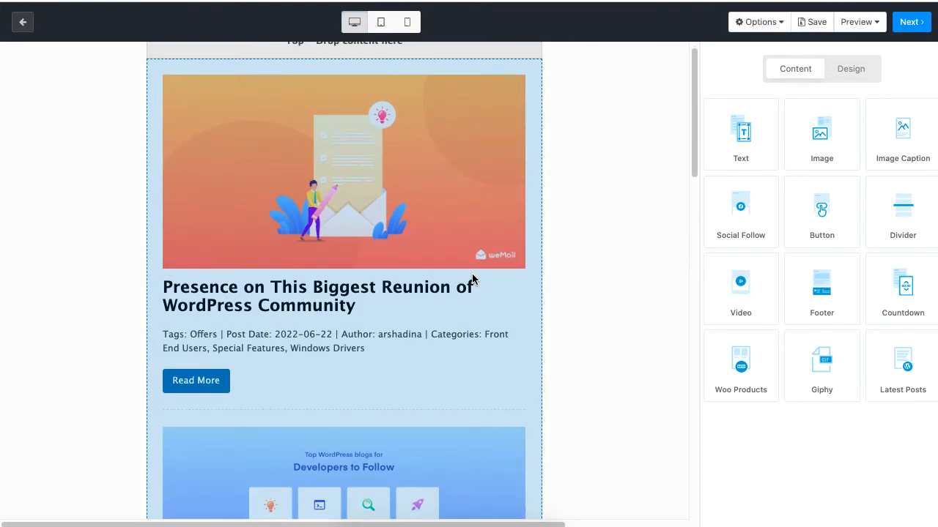
scroll(548, 310, down, 4)
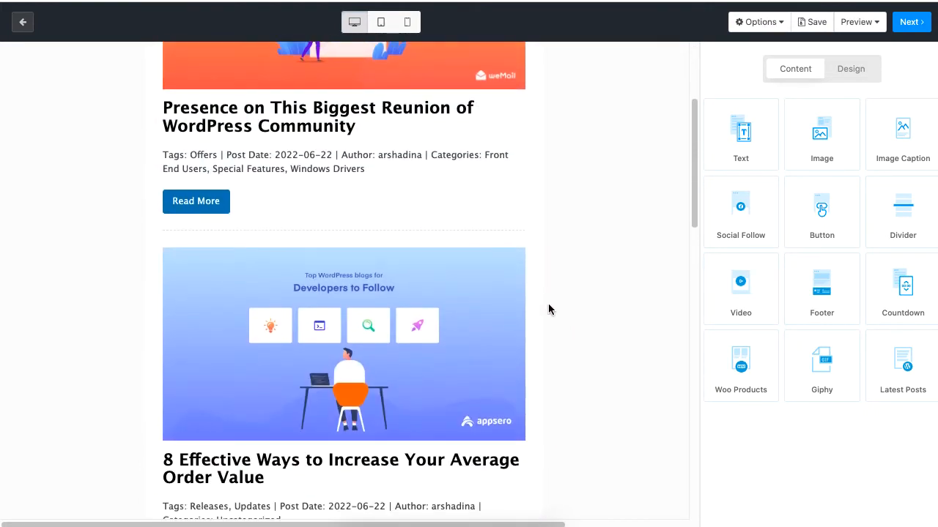
scroll(249, 381, down, 3)
scroll(250, 377, down, 4)
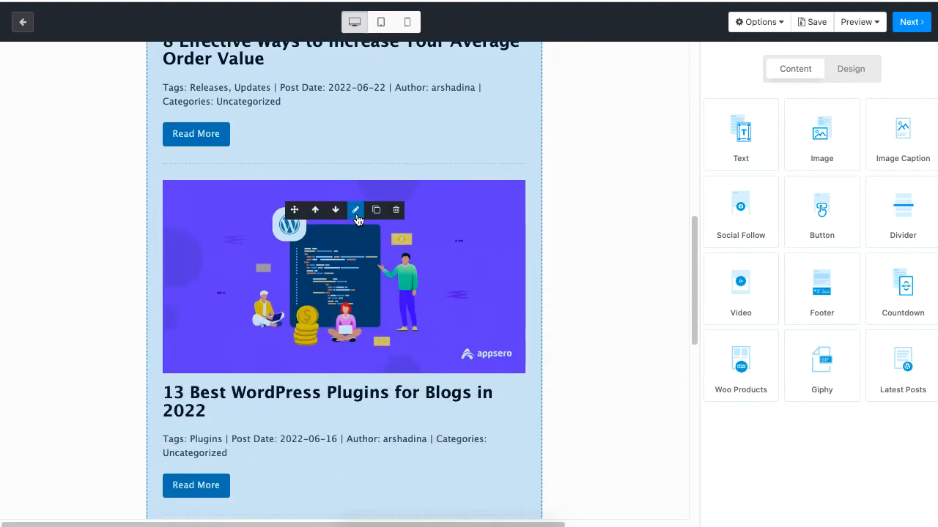
click(356, 212)
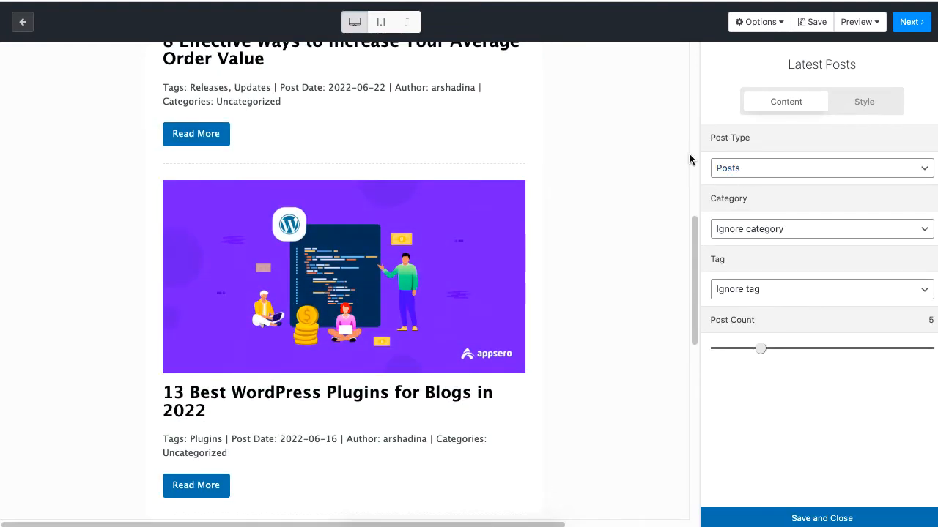
Switch the Latest Posts block's post type to Pages and back to Posts.
click(754, 167)
click(756, 181)
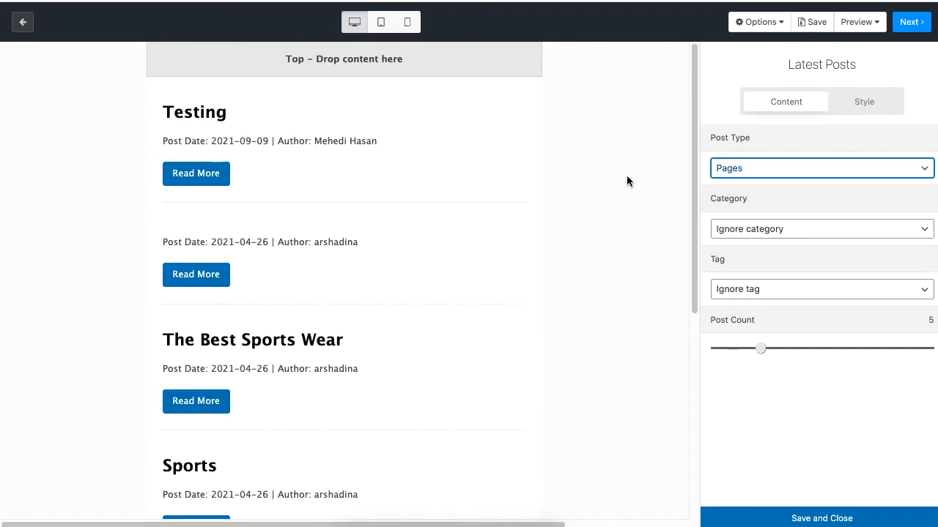
click(791, 164)
click(788, 156)
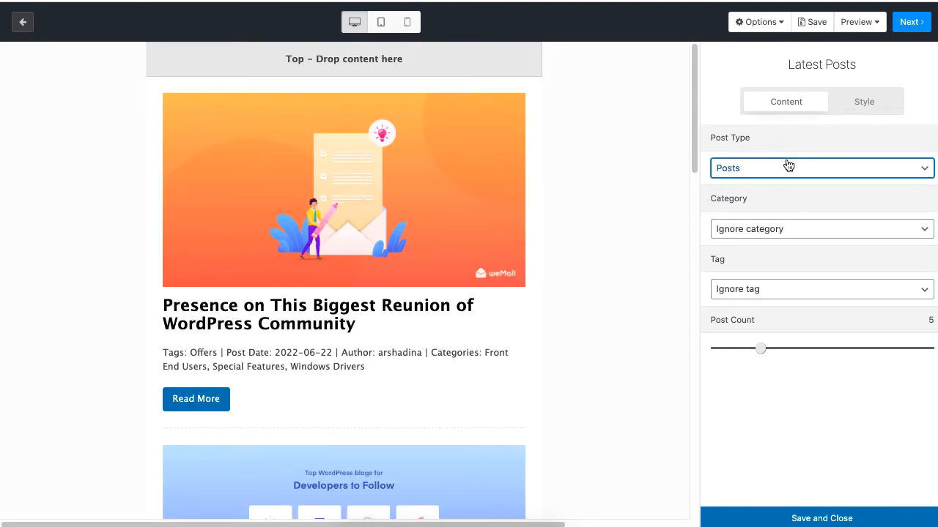
Try the Front End Users category for the latest posts, and set the category to Uncategorized instead.
click(784, 231)
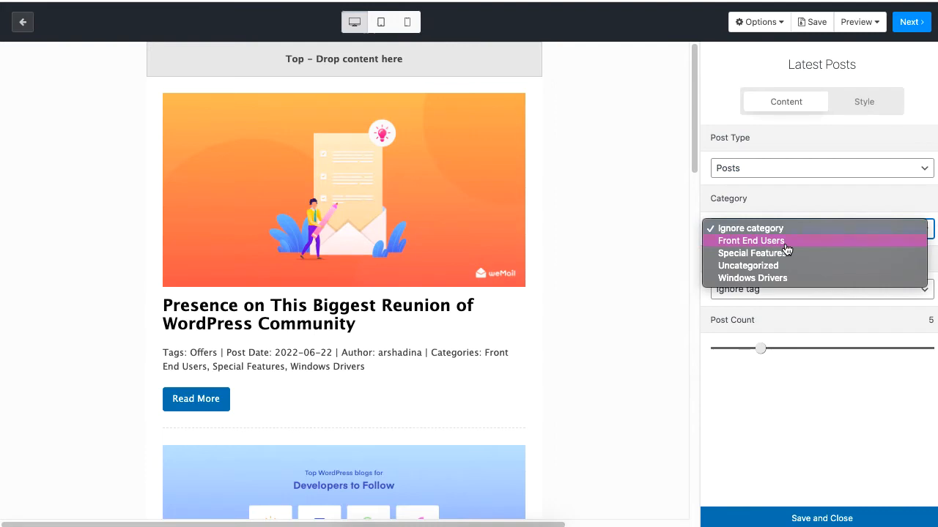
click(785, 244)
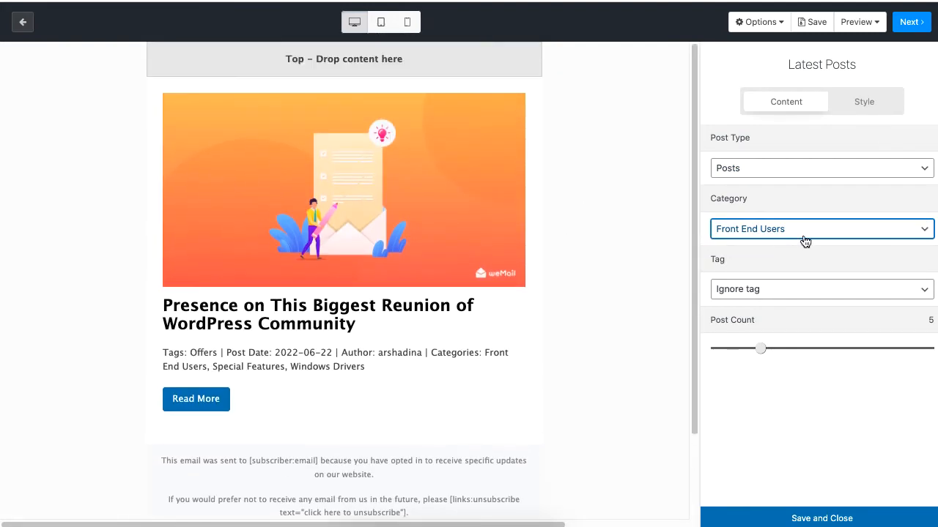
click(805, 242)
click(747, 254)
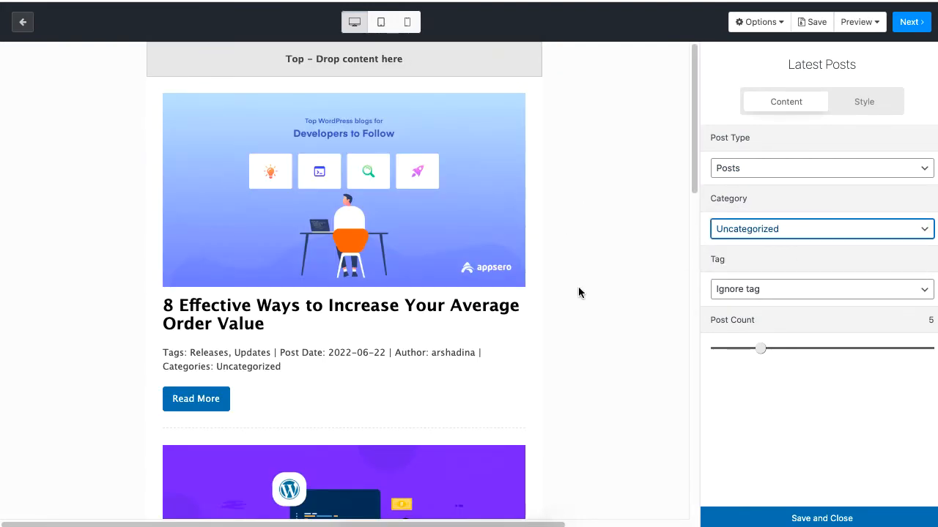
Try filtering the latest posts by the Themes tag, and set the filters to Ignore category and Ignore tag.
click(764, 291)
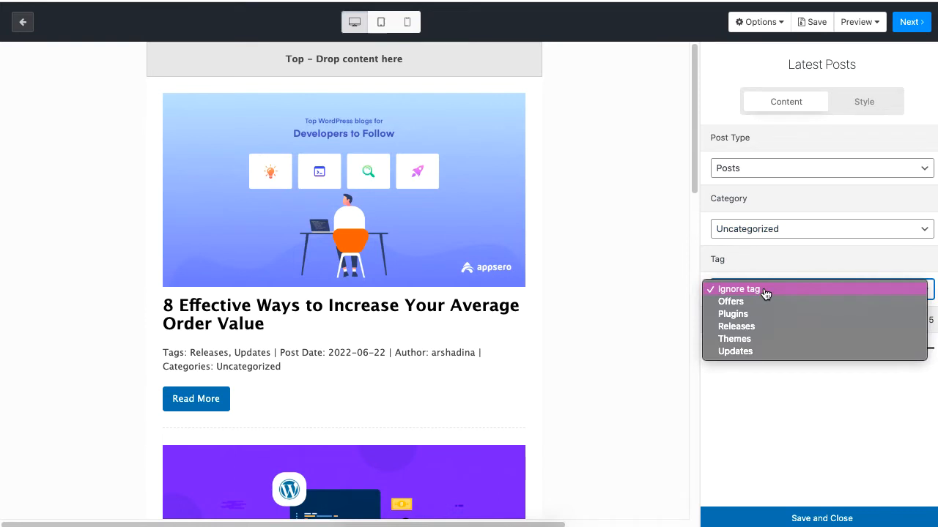
click(762, 339)
click(770, 277)
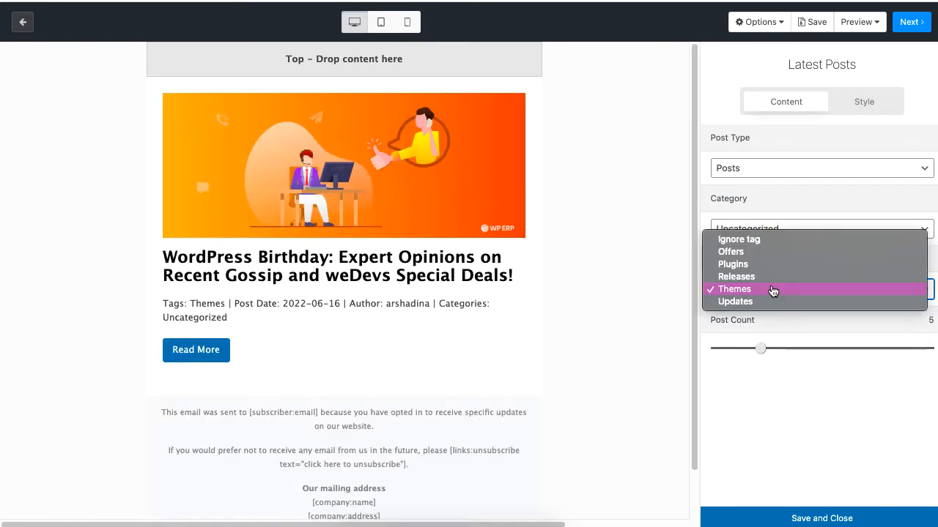
click(770, 266)
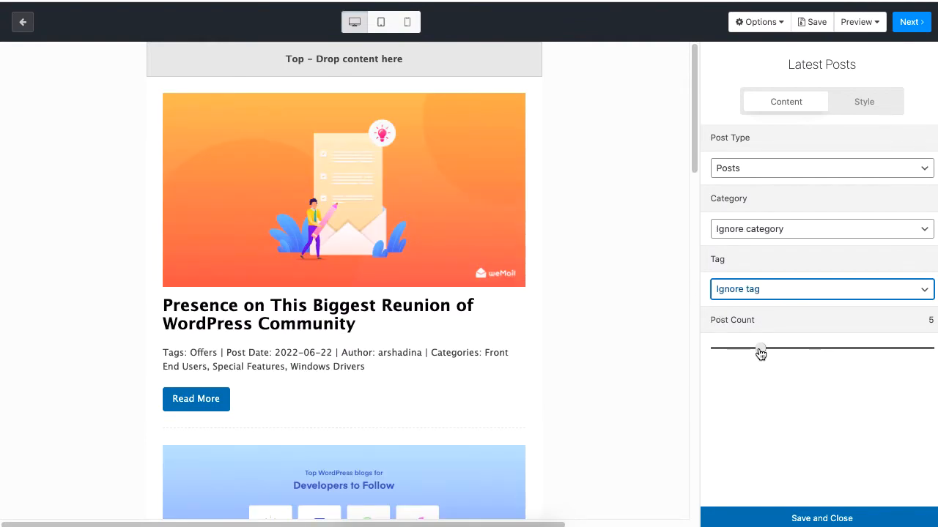
Try a post count of 2 for the Latest Posts block, set it to 4, and look through the posts.
drag(761, 354, 729, 351)
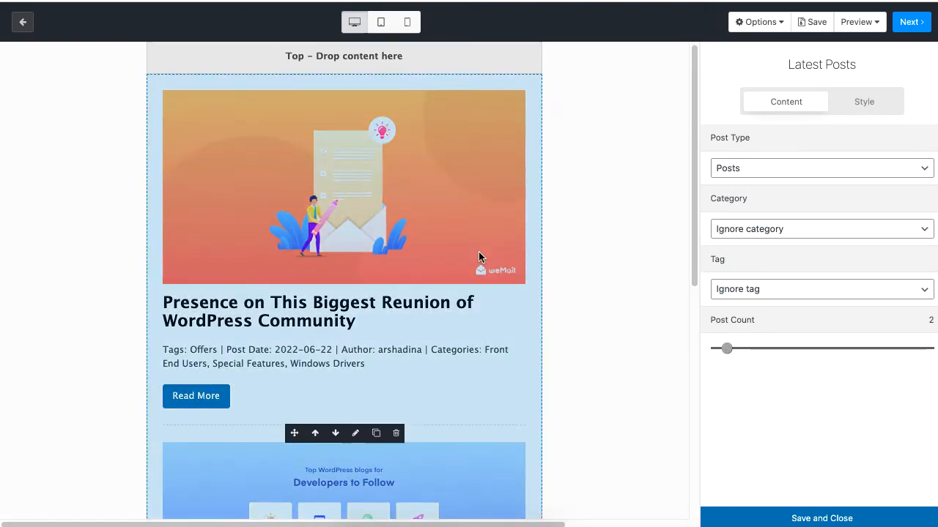
scroll(479, 254, down, 6)
scroll(434, 236, up, 4)
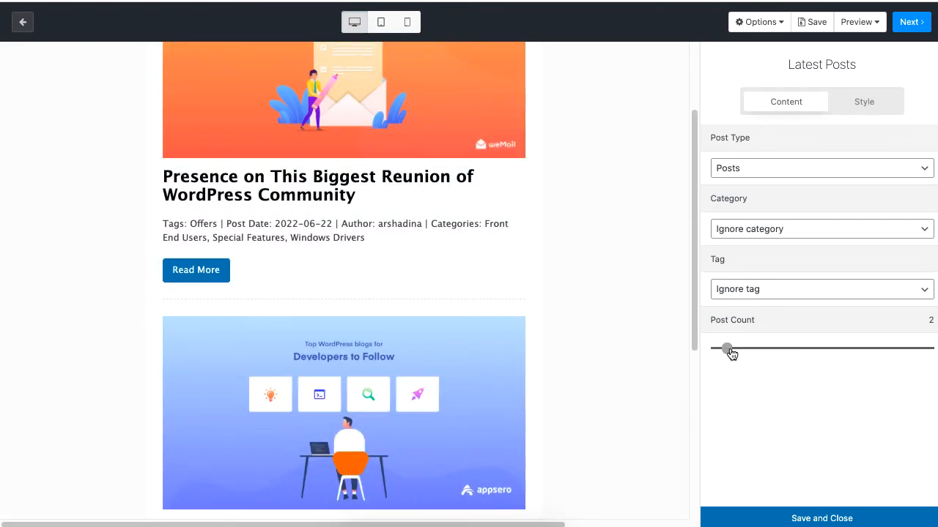
drag(730, 353, 747, 356)
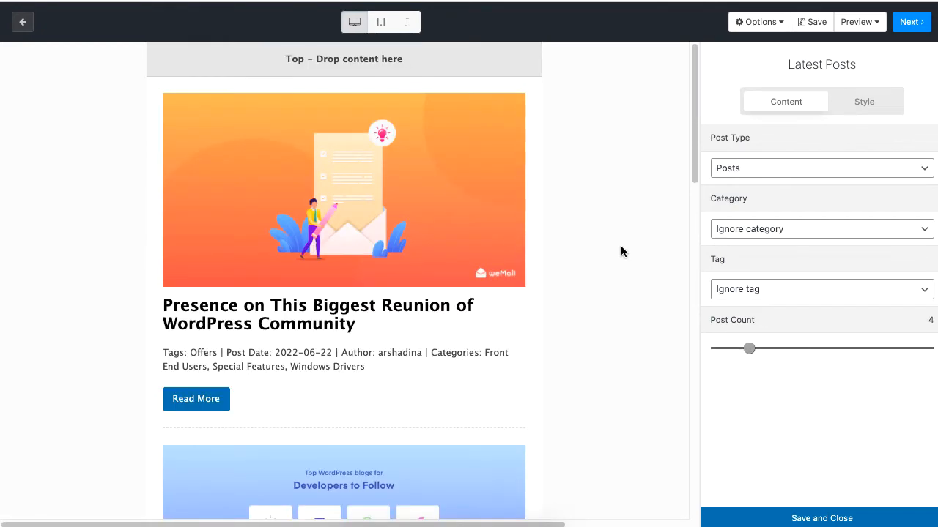
scroll(620, 251, down, 10)
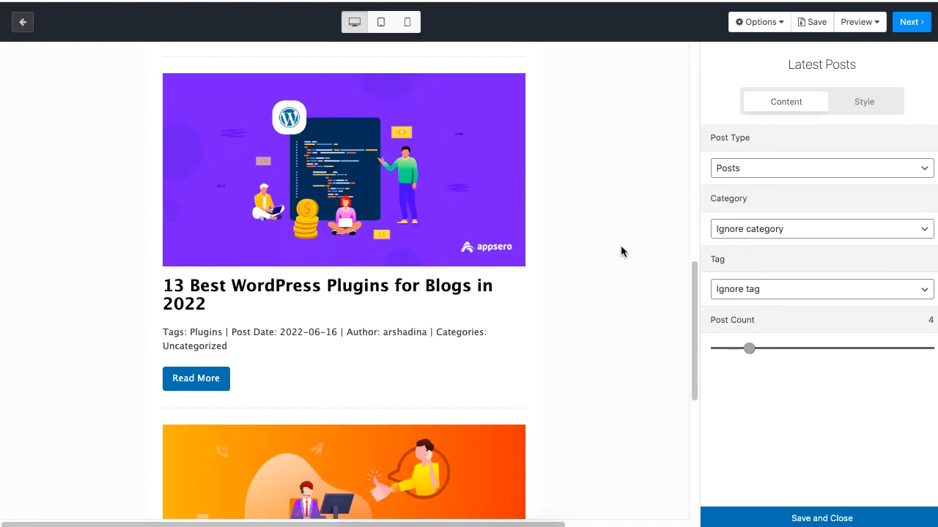
Give the post images in the Latest Posts block a 26px dotted border in colour #D19494.
click(863, 104)
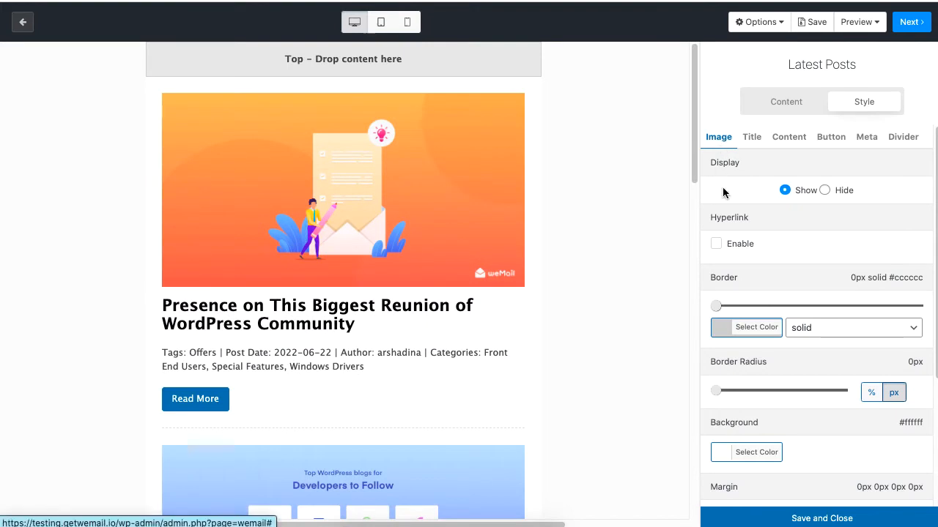
drag(717, 306, 768, 312)
scroll(550, 386, down, 2)
scroll(551, 386, up, 1)
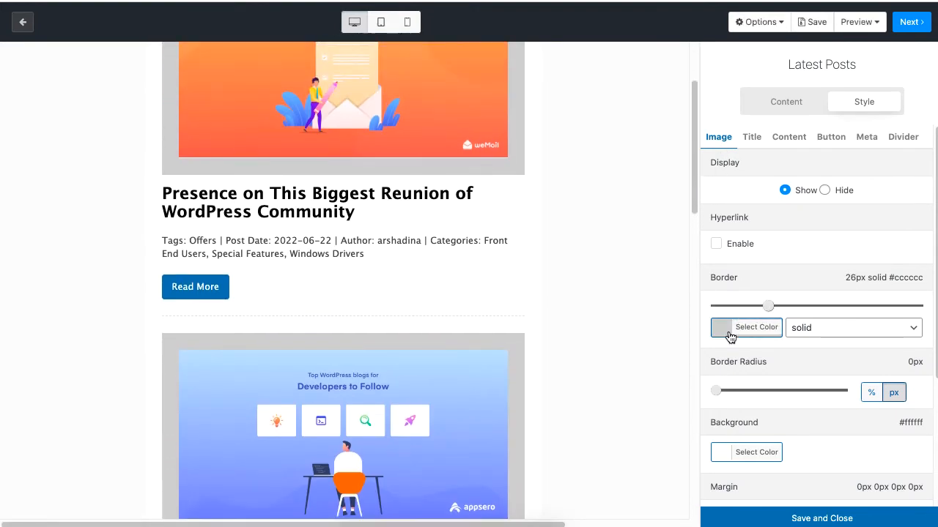
click(827, 334)
click(825, 351)
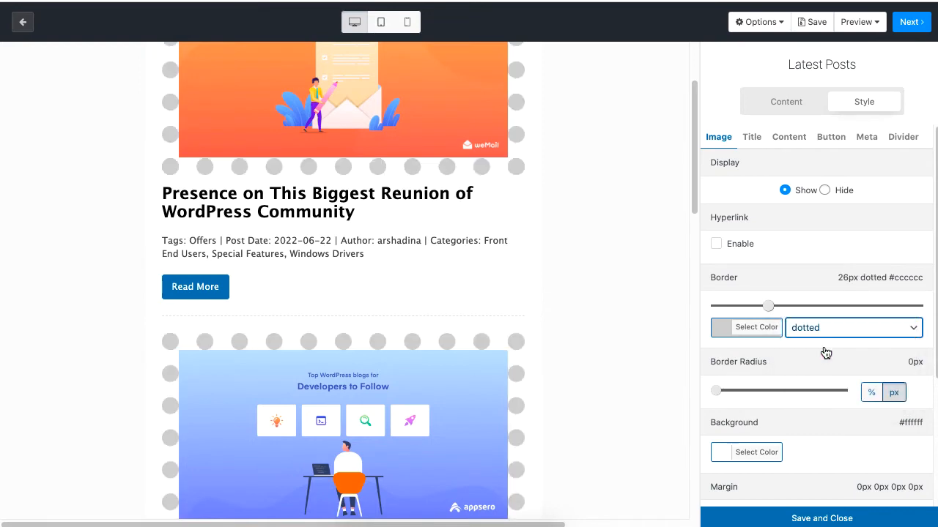
click(765, 330)
drag(737, 414, 755, 404)
scroll(622, 279, up, 3)
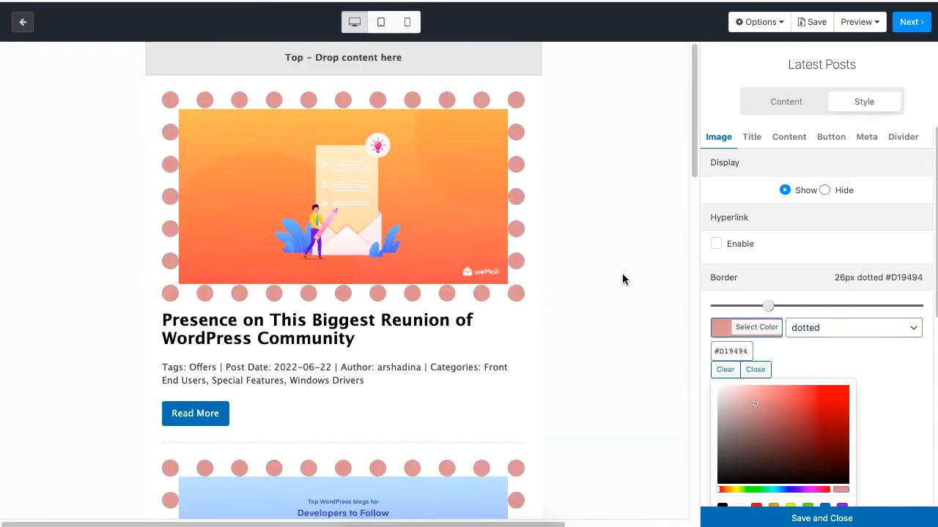
Style the post titles with a 26px font size and colour #442CEF, trying Justify alignment and returning to Left.
click(751, 138)
mouse_move(768, 192)
mouse_down()
mouse_move(785, 191)
mouse_move(768, 191)
mouse_up()
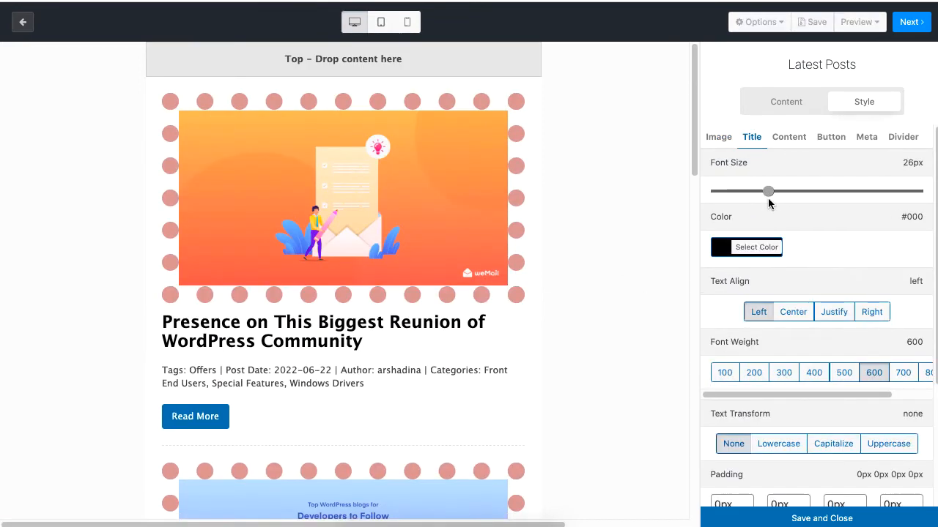
click(755, 247)
click(794, 372)
click(825, 275)
click(872, 246)
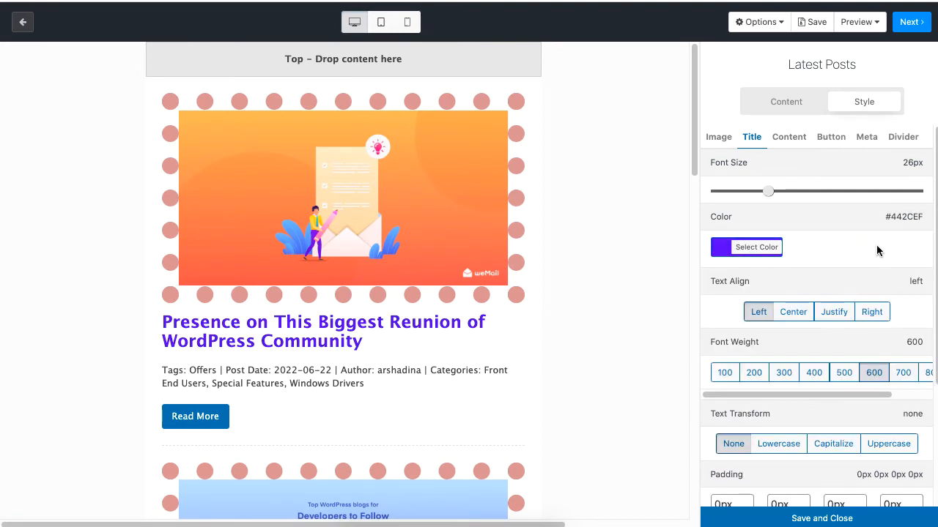
click(834, 310)
click(749, 311)
View the block's button style options, save and close the Latest Posts block, and continue to the campaign settings.
click(828, 138)
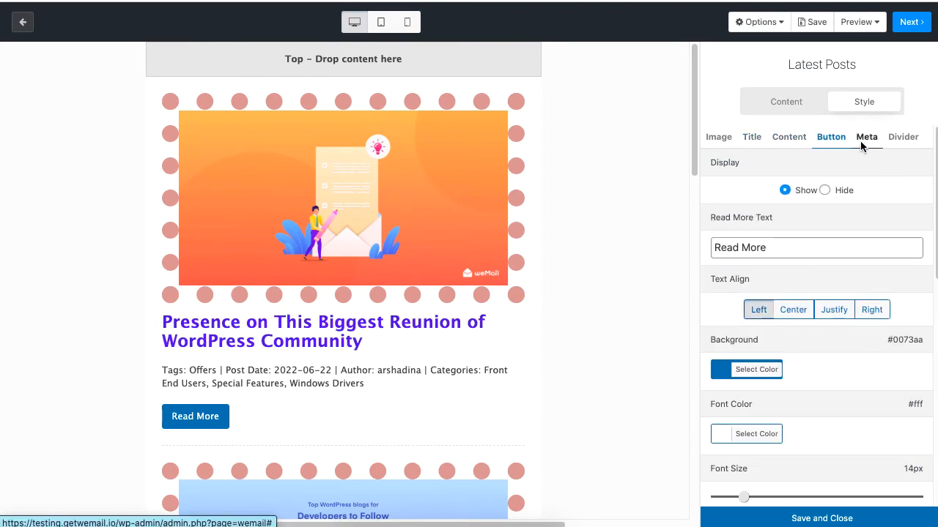
click(786, 101)
click(741, 520)
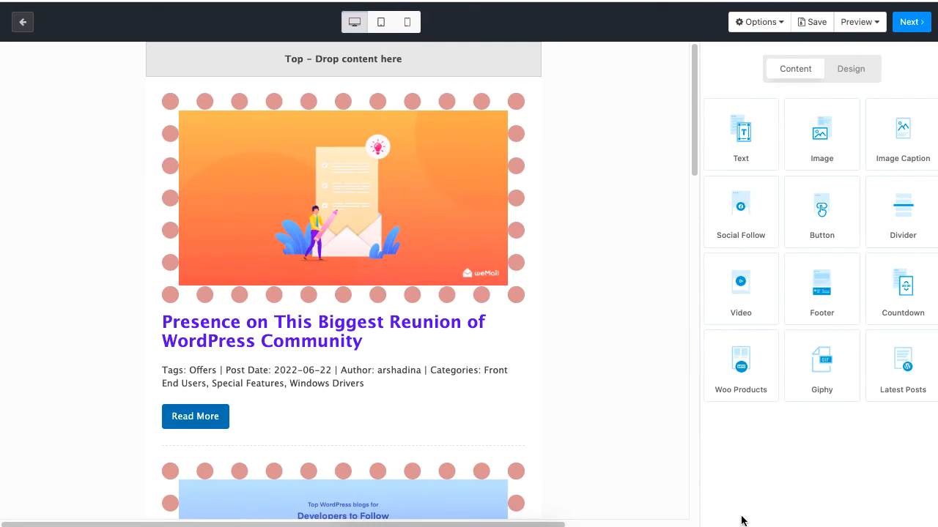
click(909, 22)
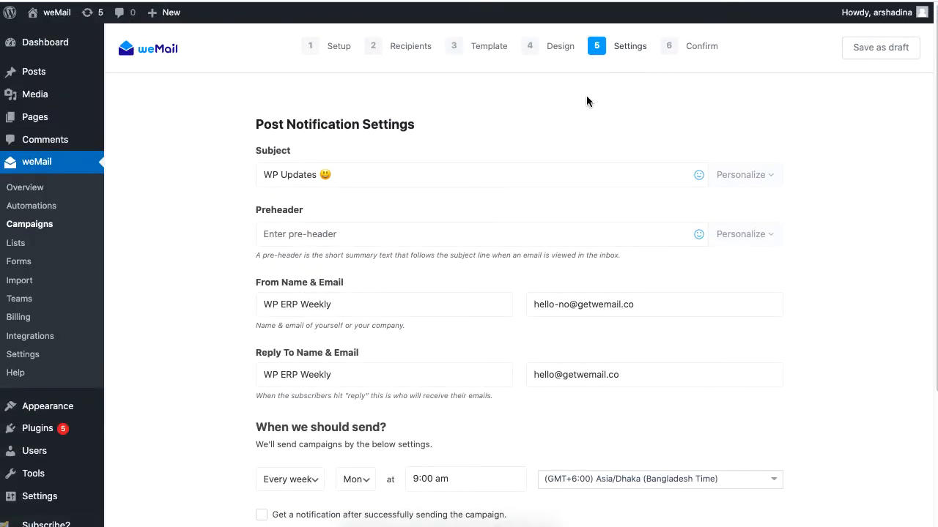
Schedule the post notification for every week at 5:30 pm.
scroll(507, 181, down, 5)
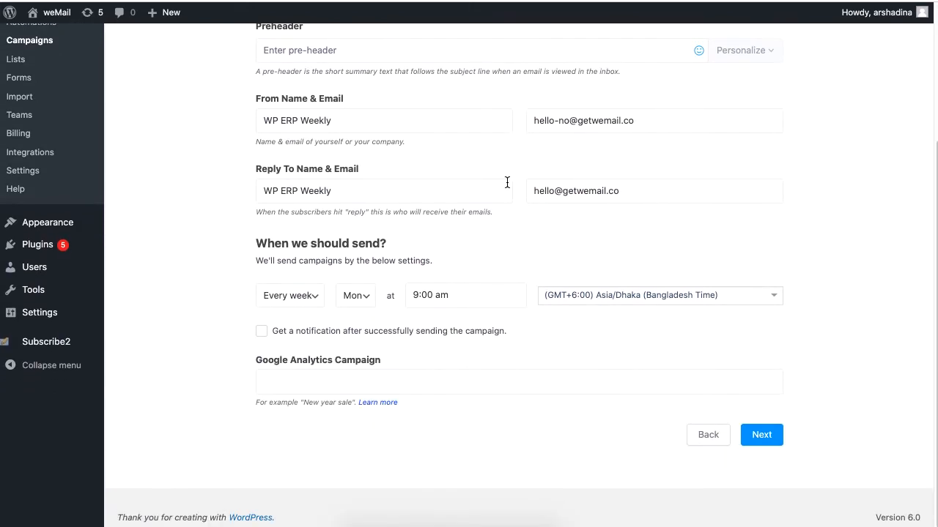
scroll(507, 181, up, 3)
scroll(323, 418, down, 1)
click(293, 332)
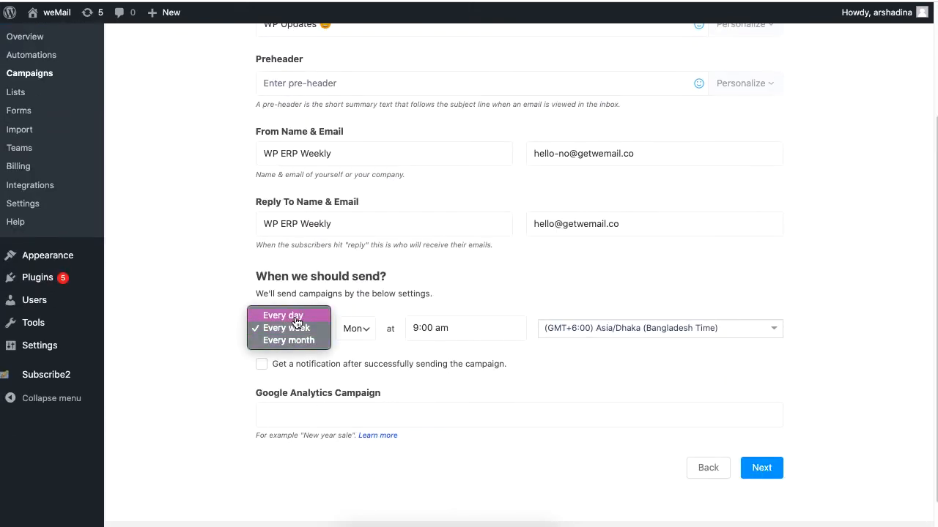
click(300, 330)
click(489, 330)
drag(455, 377, 455, 408)
click(425, 413)
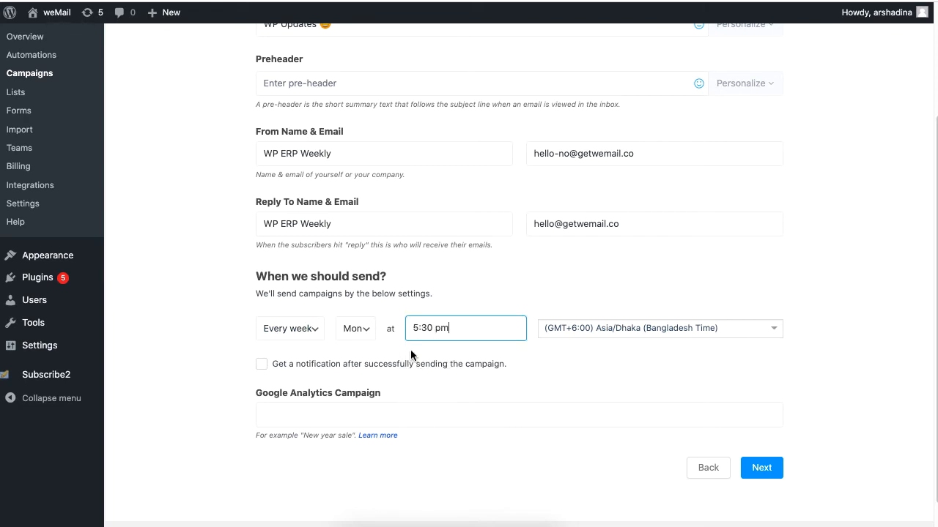
Set the weekly sending day to Wednesday and enable the notification after successfully sending the campaign.
click(359, 330)
click(366, 338)
click(365, 338)
click(364, 361)
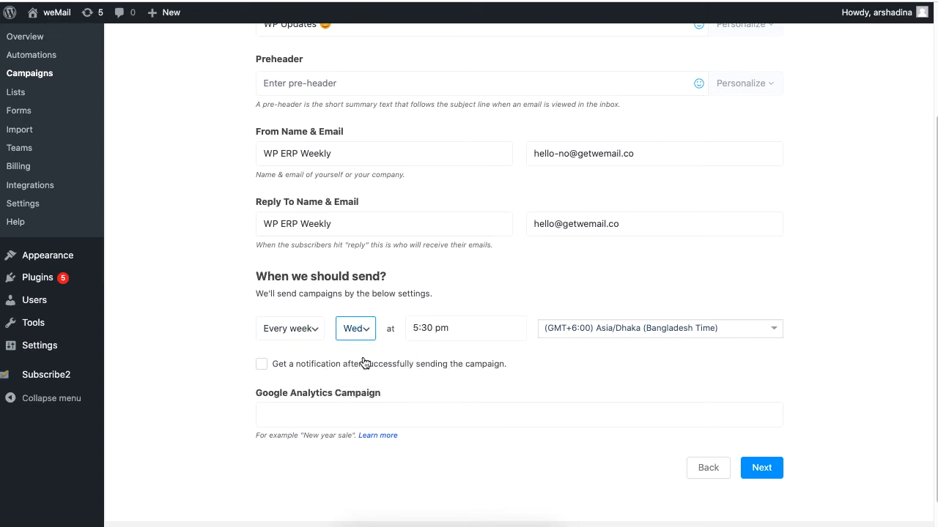
click(286, 369)
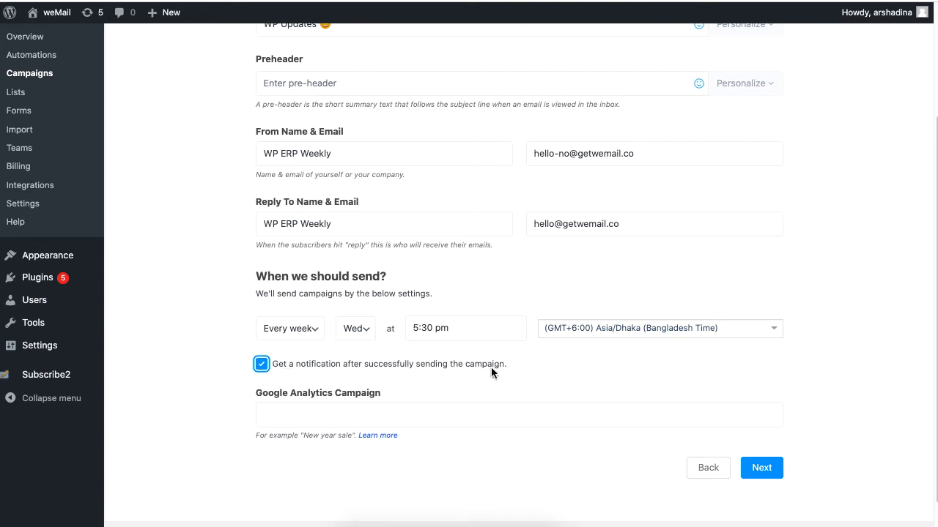
Leave the Google Analytics campaign empty, review the post notification settings, and continue to the confirmation step.
click(423, 419)
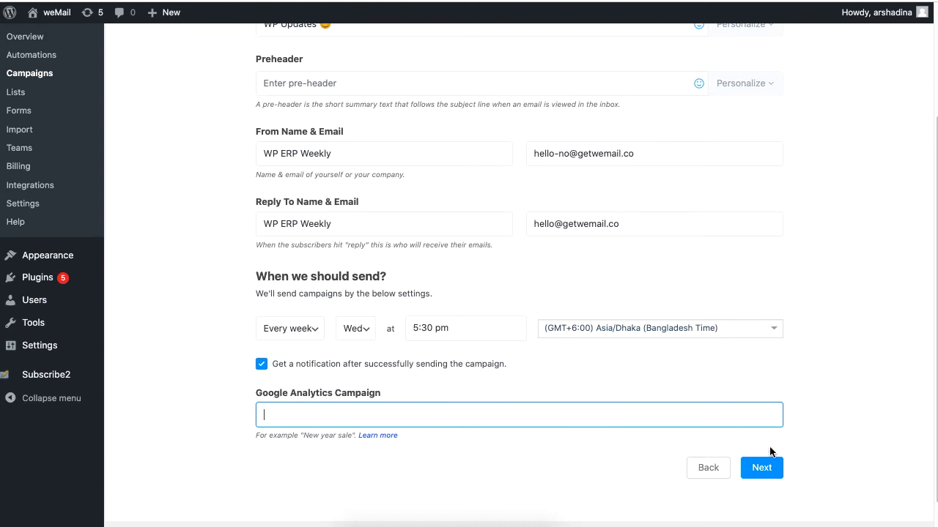
scroll(765, 381, up, 3)
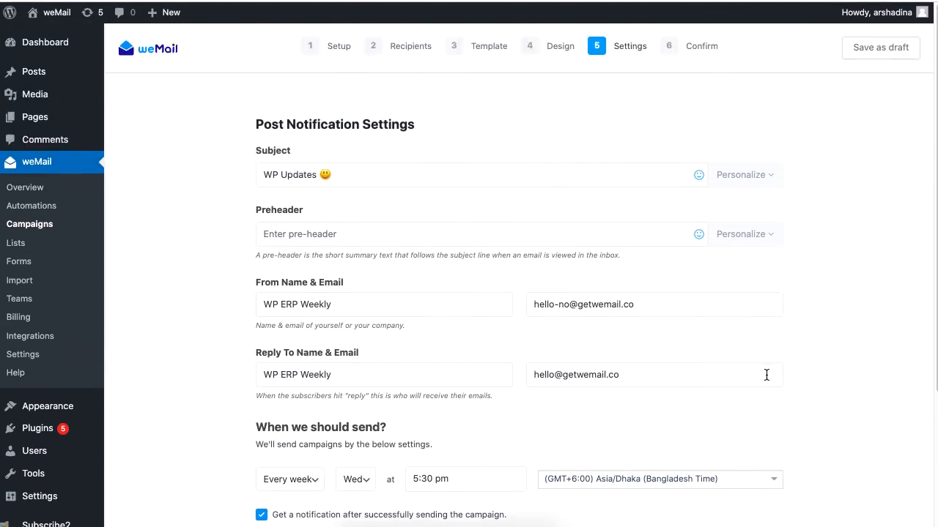
scroll(769, 443, down, 2)
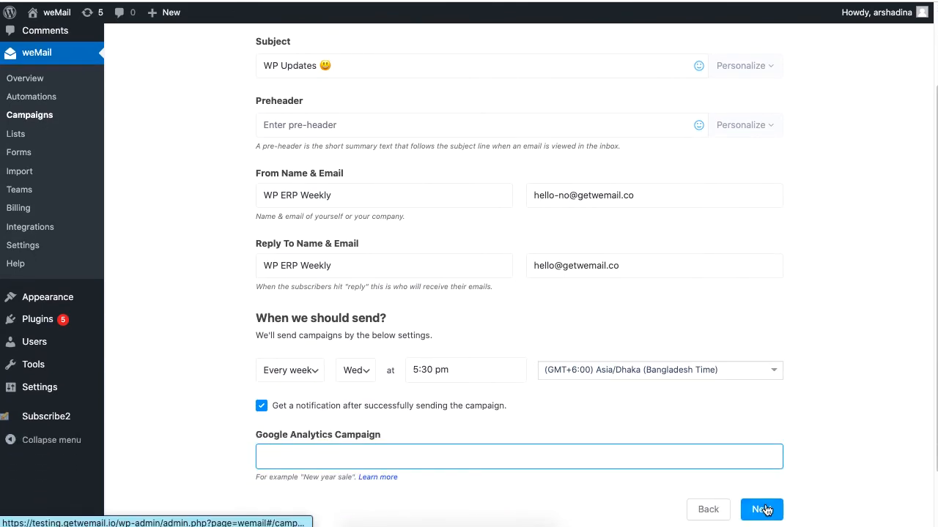
scroll(778, 432, up, 3)
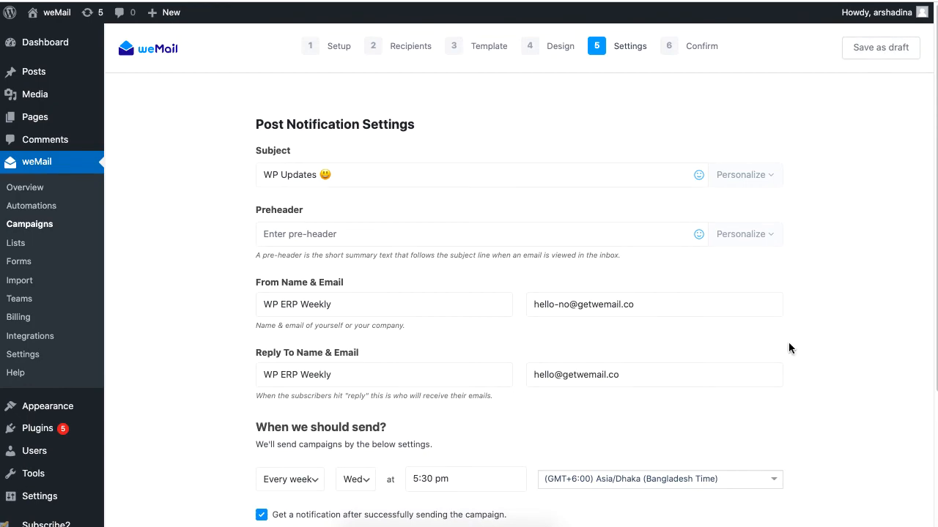
scroll(749, 430, down, 5)
click(760, 500)
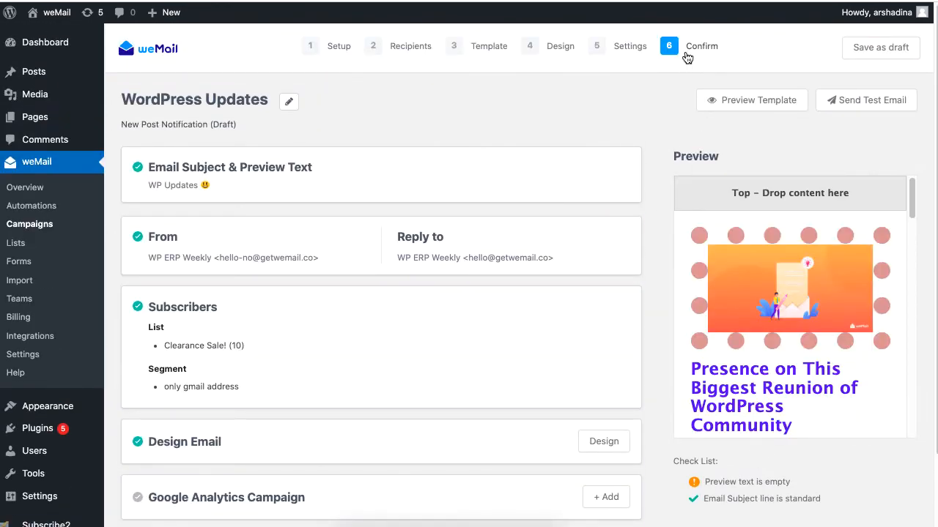
Check the campaign summary, preview the full email template, and open and close the test email dialog.
scroll(542, 278, down, 3)
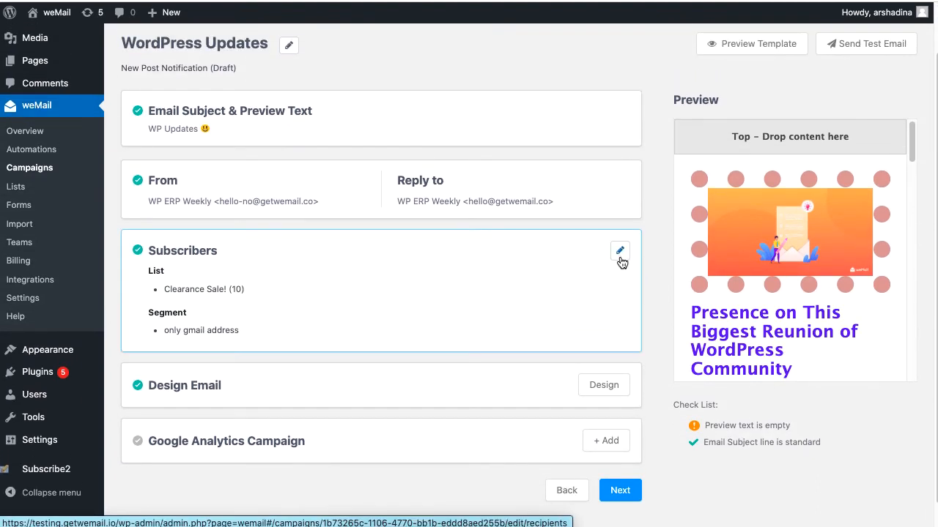
click(747, 47)
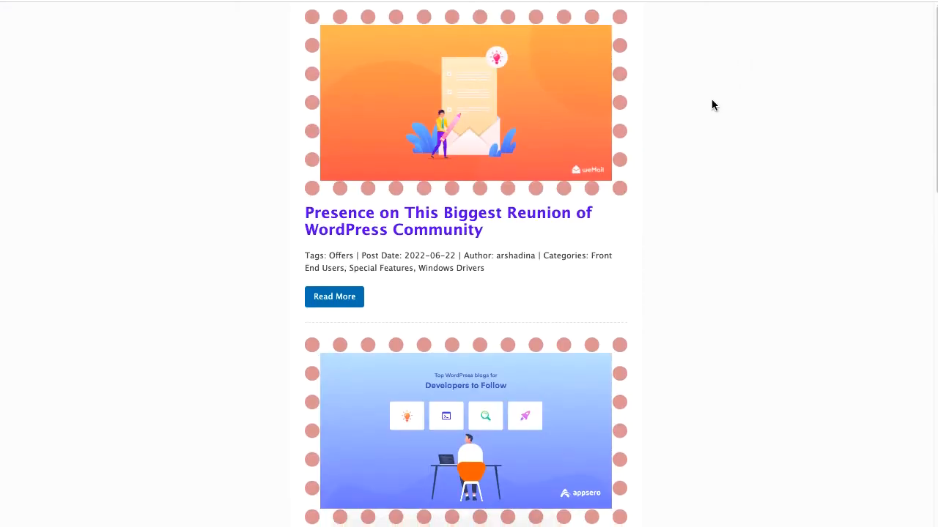
scroll(711, 104, down, 12)
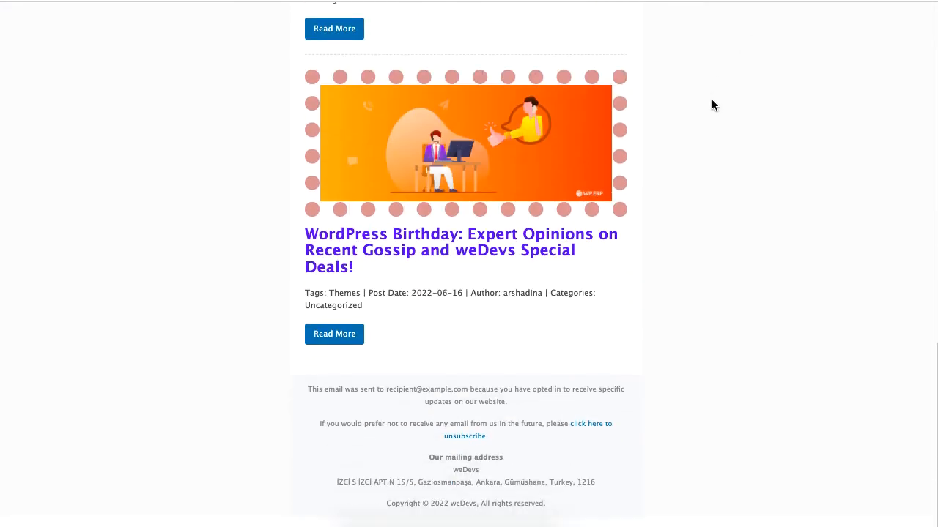
scroll(711, 99, up, 12)
key(super+w)
click(846, 43)
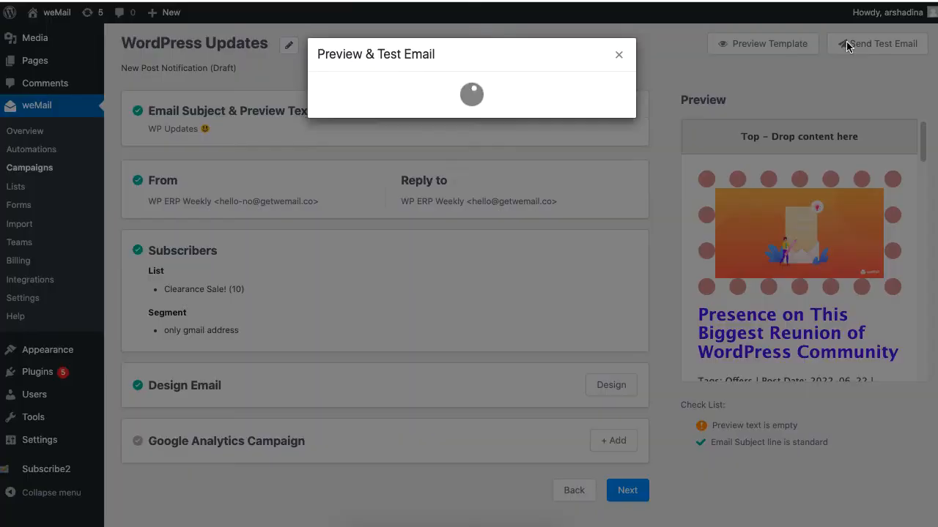
click(628, 58)
Proceed to delivery and activate the WordPress Updates post notification campaign.
click(622, 491)
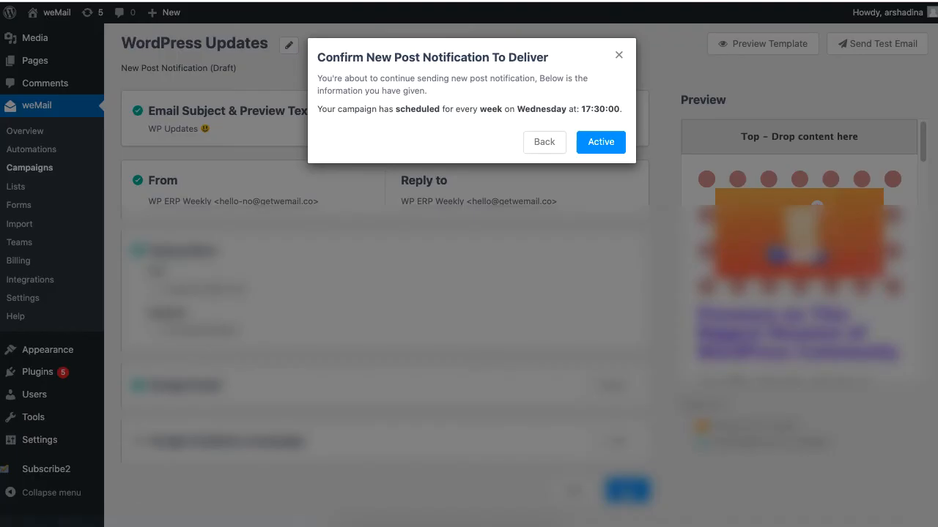
click(604, 146)
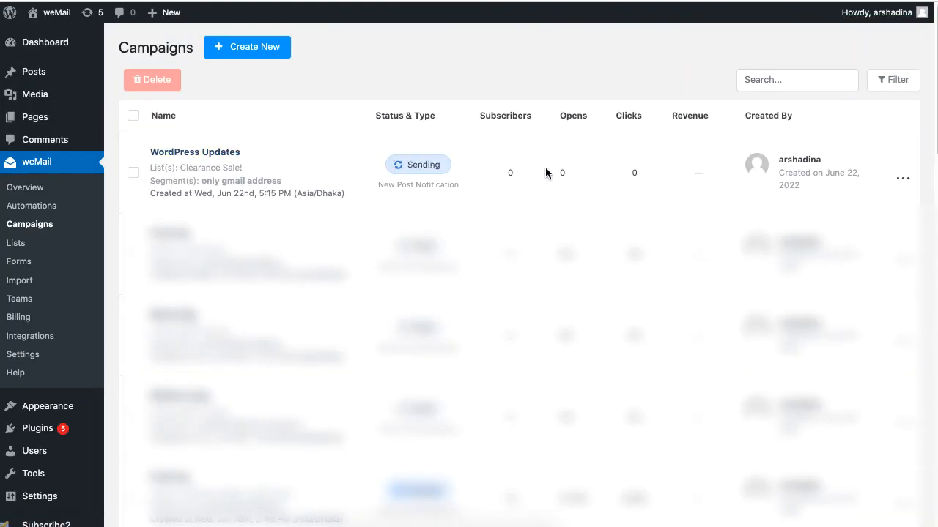
Open the Clearance Sale campaign report, examine its statistics and subscriber statuses, and view the campaign email.
click(181, 383)
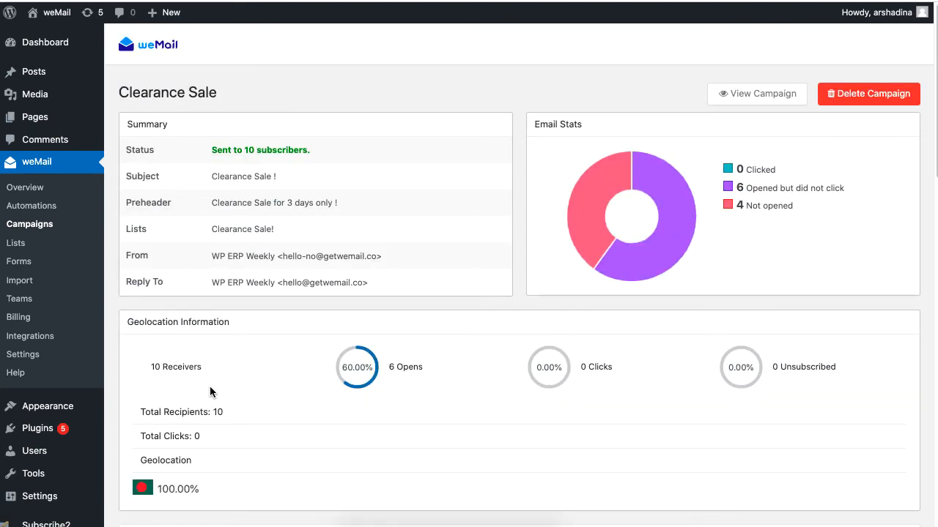
scroll(460, 401, down, 15)
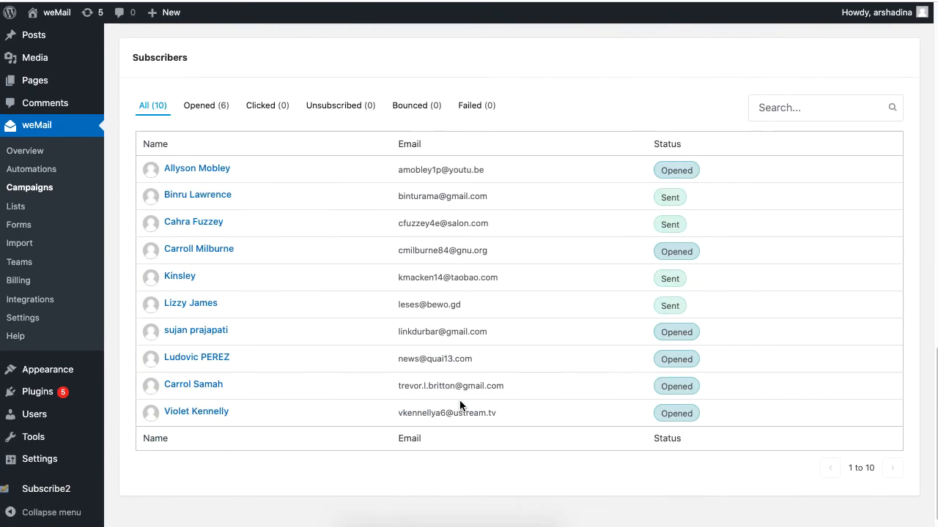
scroll(457, 419, up, 15)
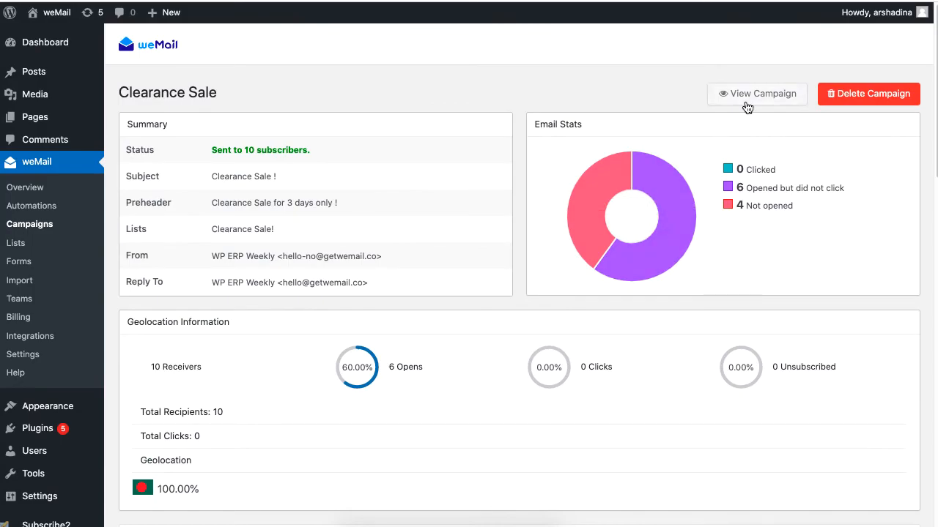
click(744, 95)
scroll(711, 100, down, 5)
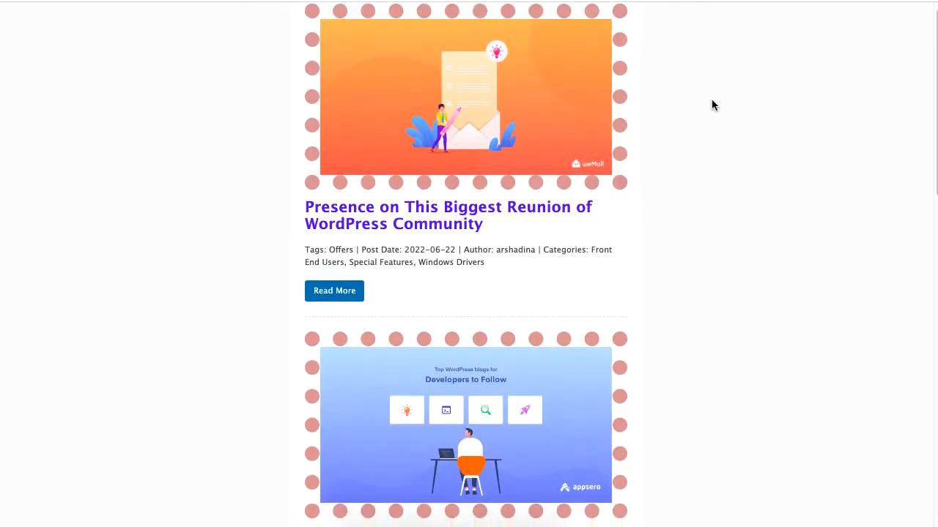
scroll(712, 105, down, 6)
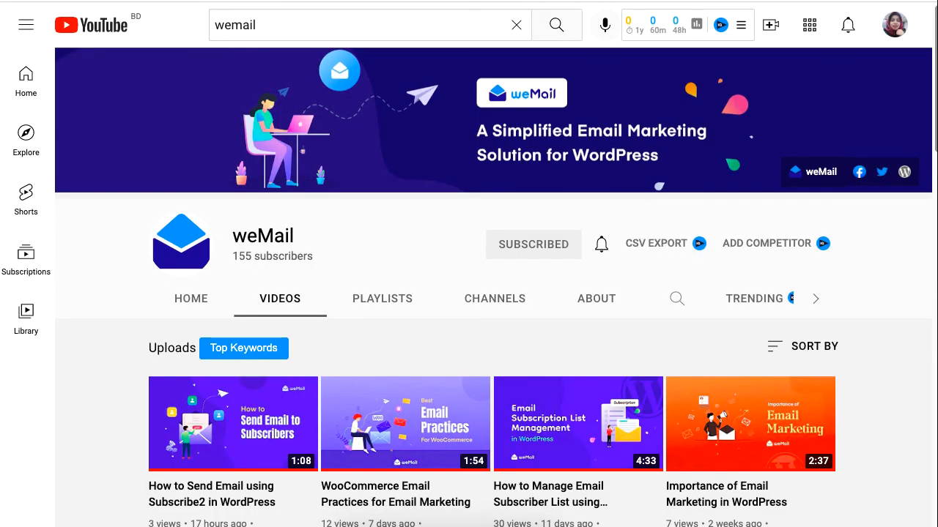
Look through the uploaded videos on the weMail channel on YouTube.
scroll(493, 287, down, 1)
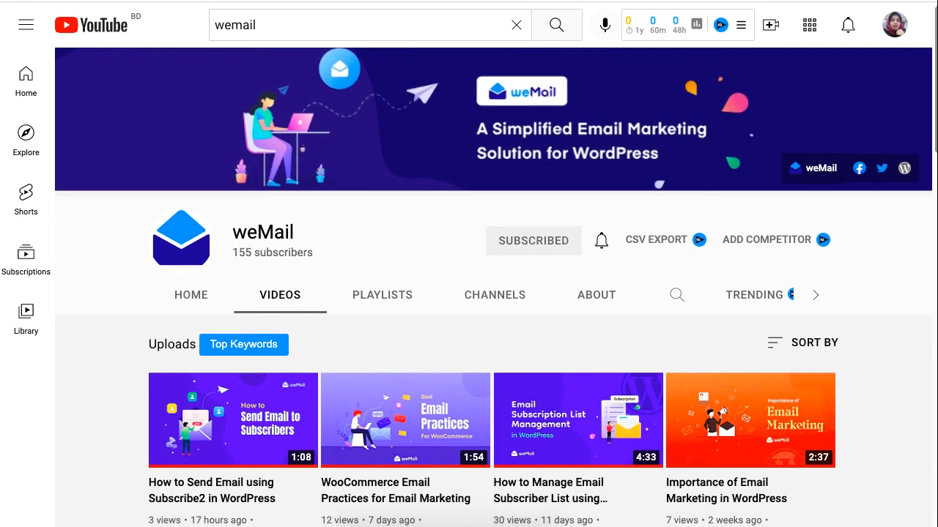
scroll(493, 286, down, 3)
scroll(493, 286, down, 1)
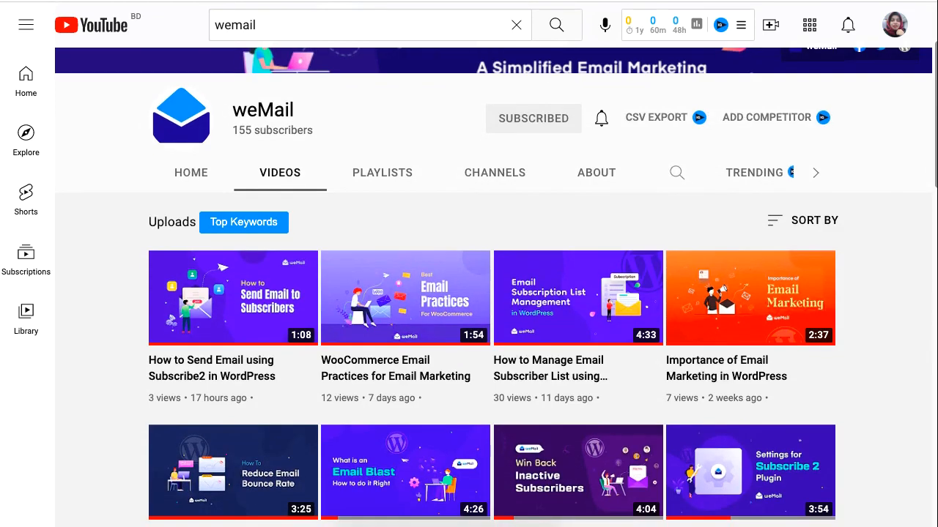
scroll(493, 287, down, 3)
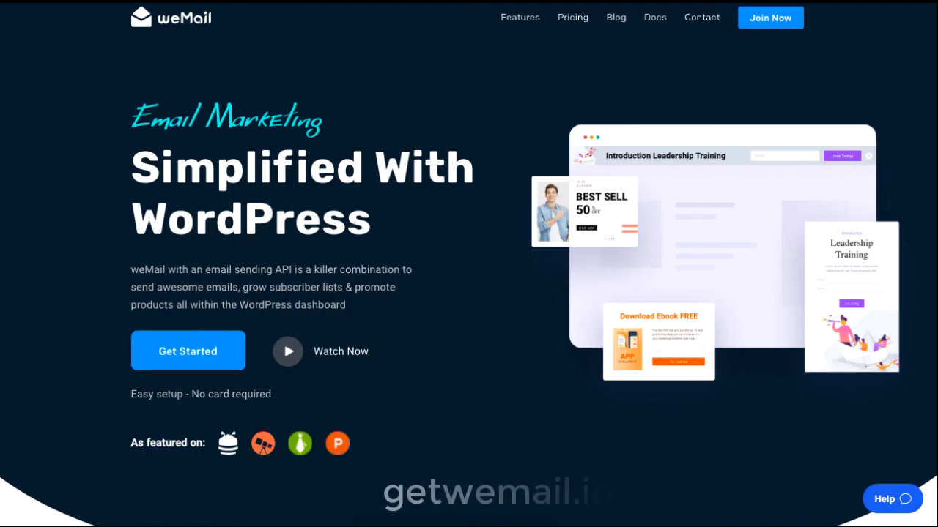